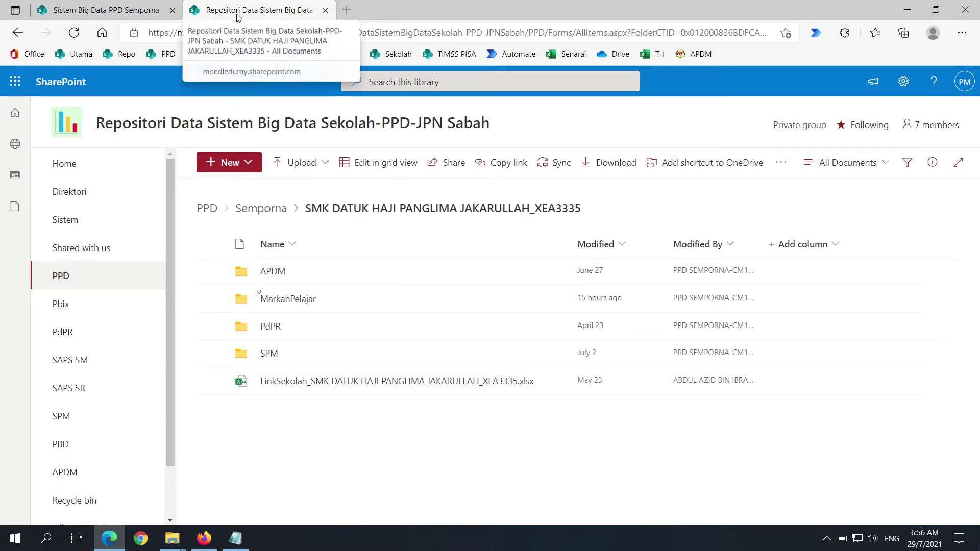
Open the MarkahPelajar folder of SMK DATUK HAJI PANGLIMA JAKARULLAH_XEA3335 in the repository library and look over its mark workbooks.
click(112, 10)
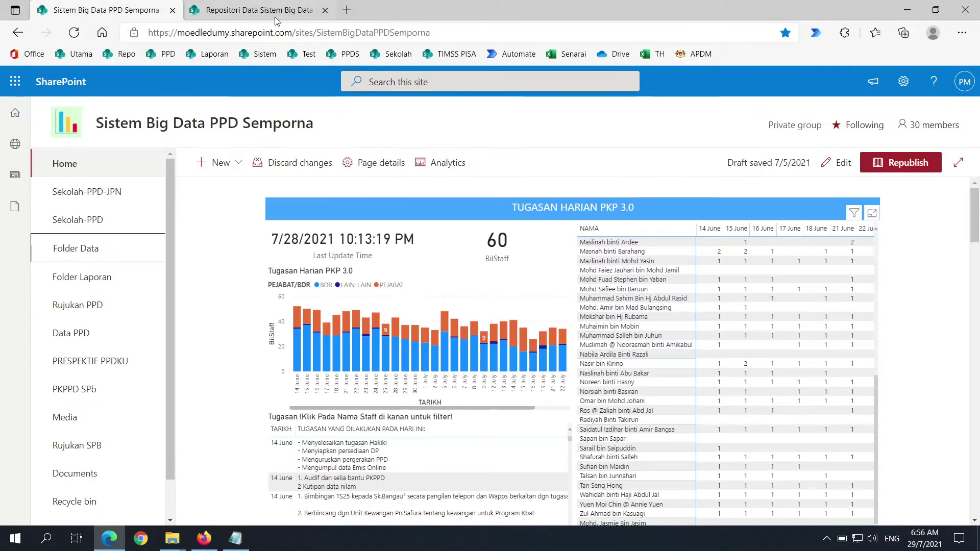
click(63, 254)
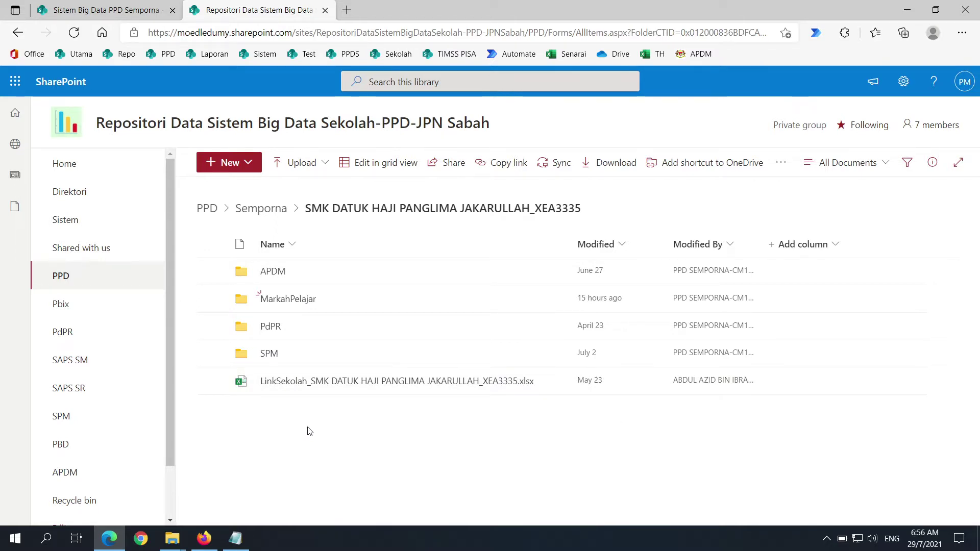
click(308, 302)
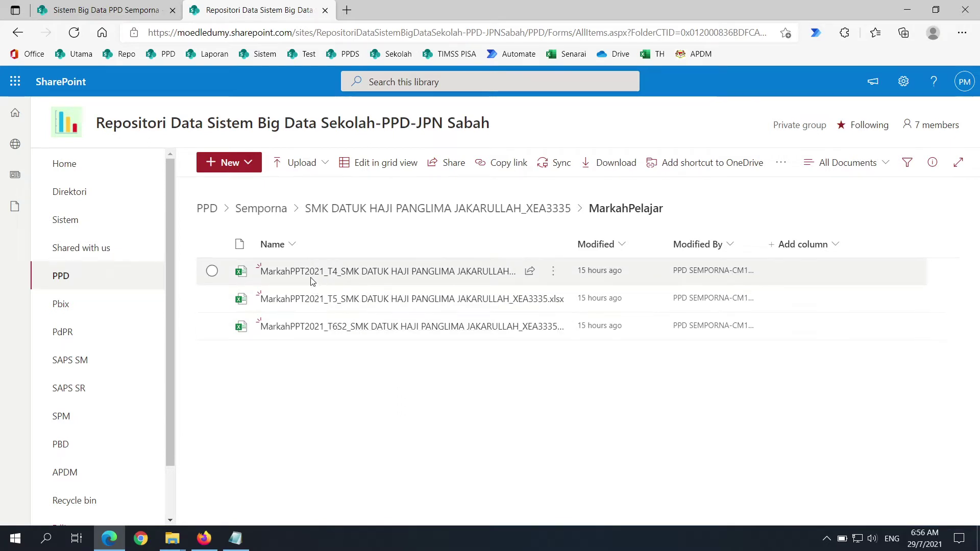
mouse_move(307, 276)
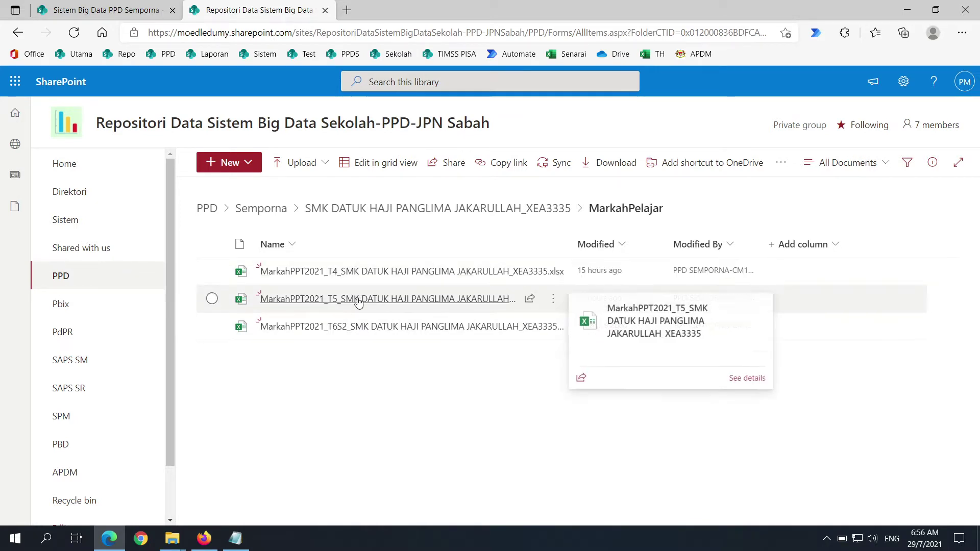
mouse_move(365, 332)
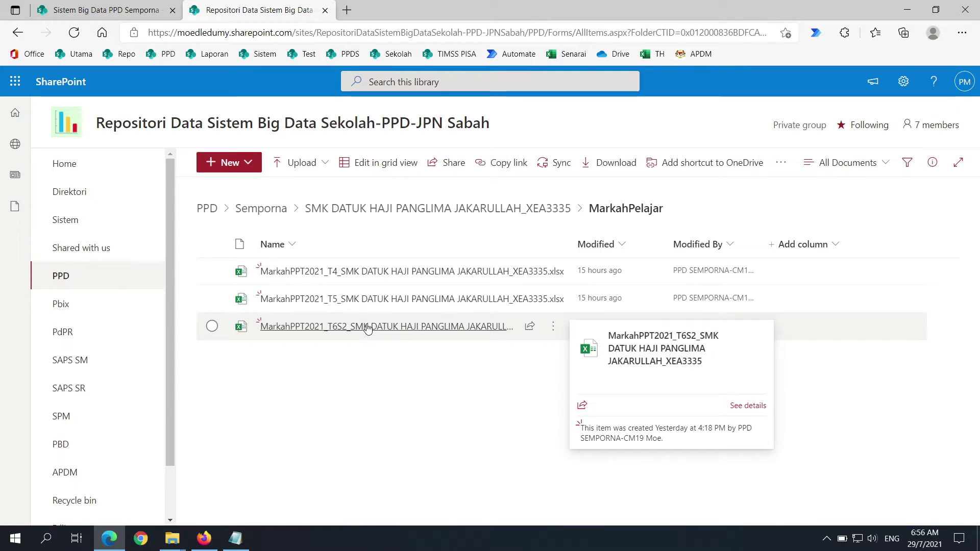
Open the MarkahPPT2021_T4 workbook and go to the start of the mark table on sheet K01.
click(554, 330)
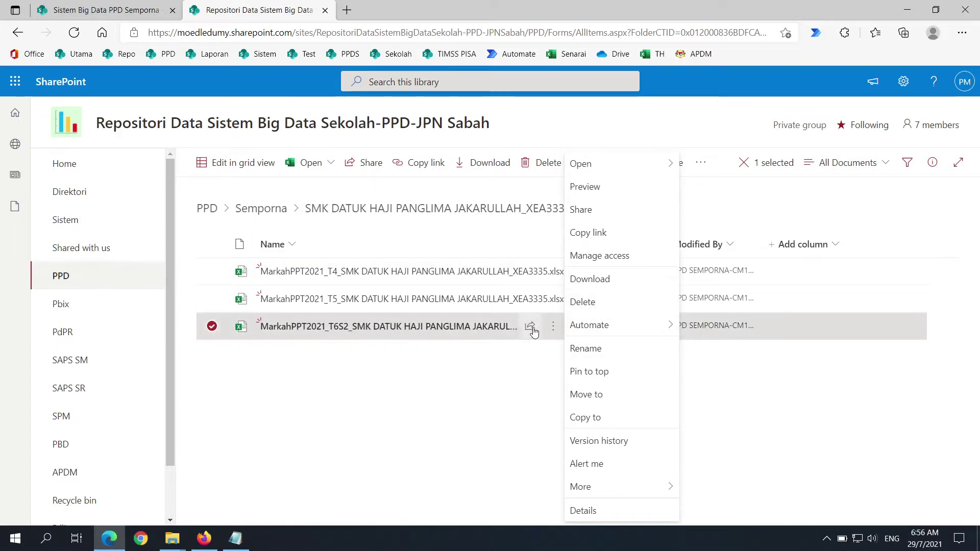
click(502, 376)
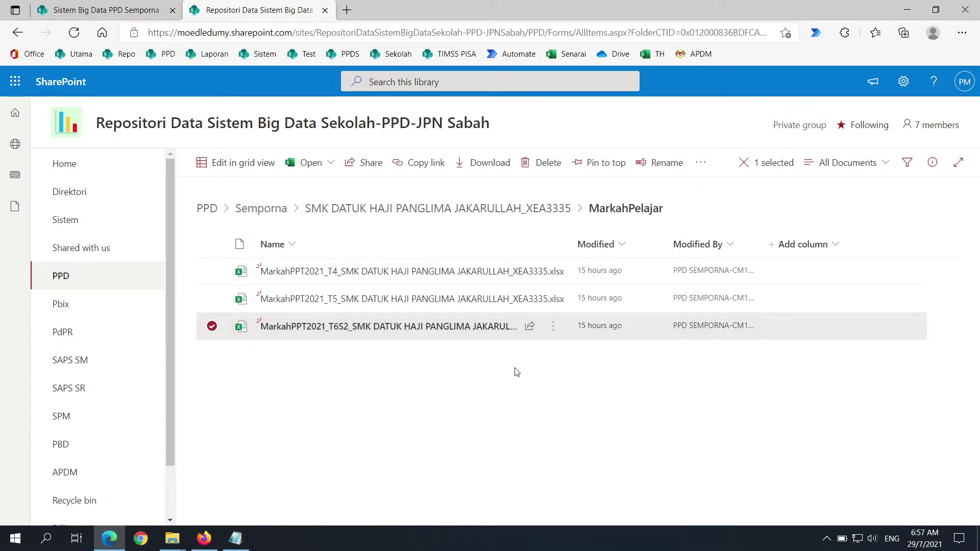
click(517, 372)
click(393, 275)
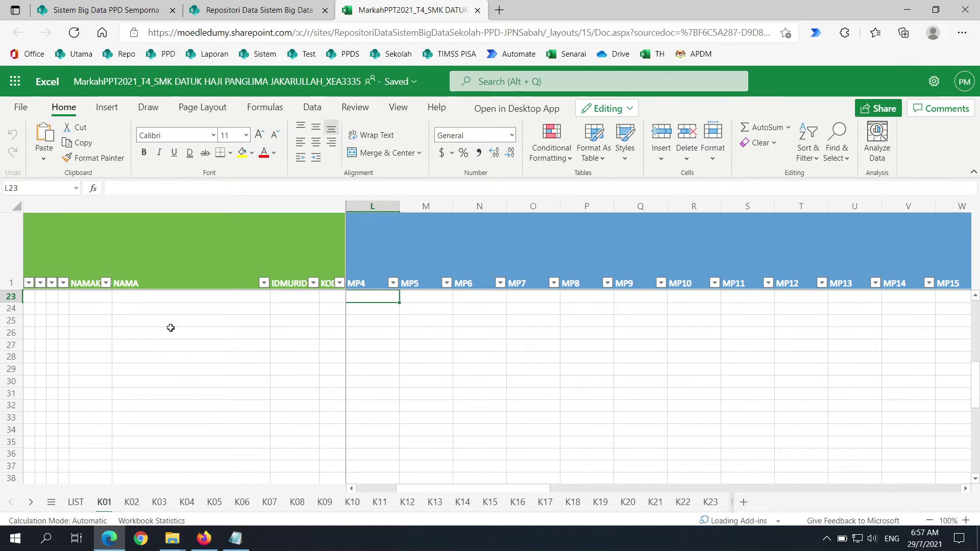
scroll(153, 315, up, 7)
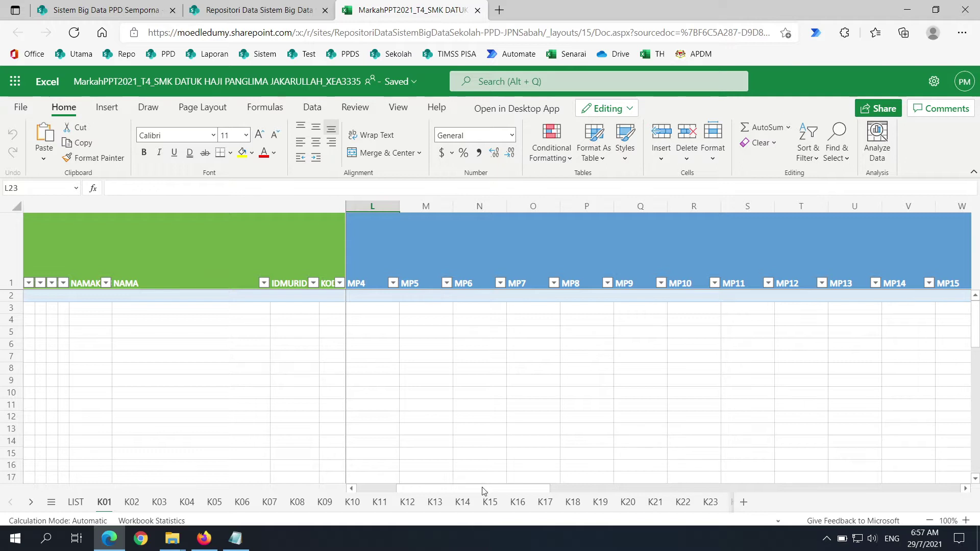
drag(484, 491, 379, 485)
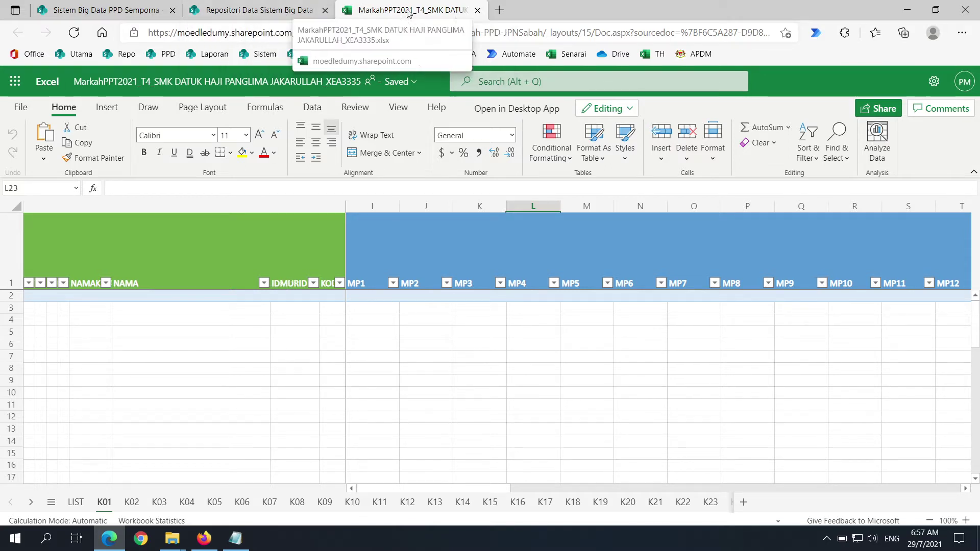
Open the APDMOperasi_30-Jun-21 workbook from the school's APDM folder in the repository library.
click(260, 10)
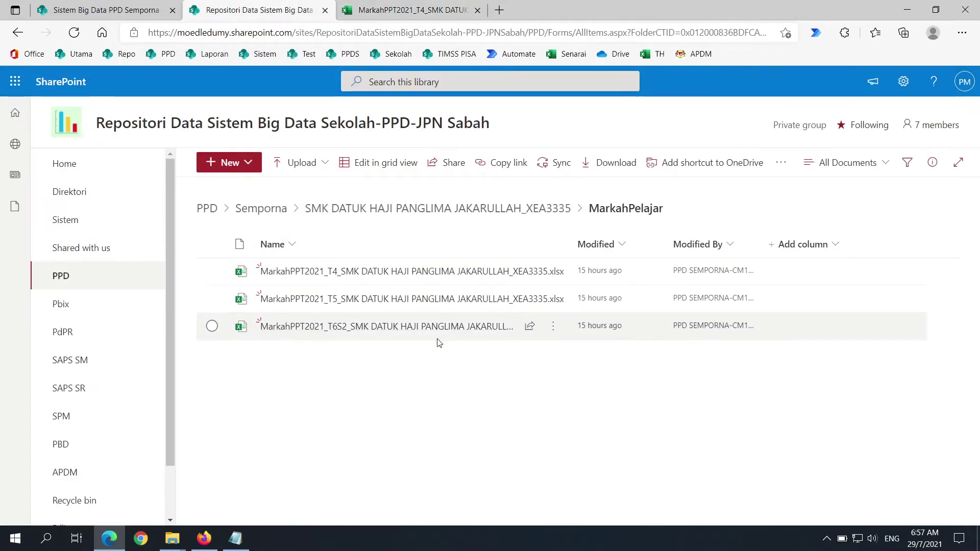
click(436, 210)
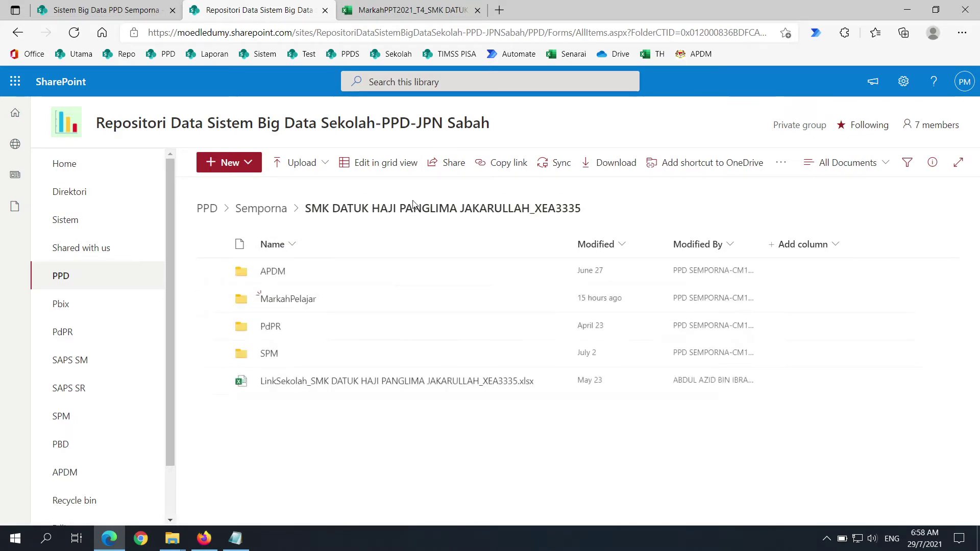
click(274, 274)
mouse_move(269, 276)
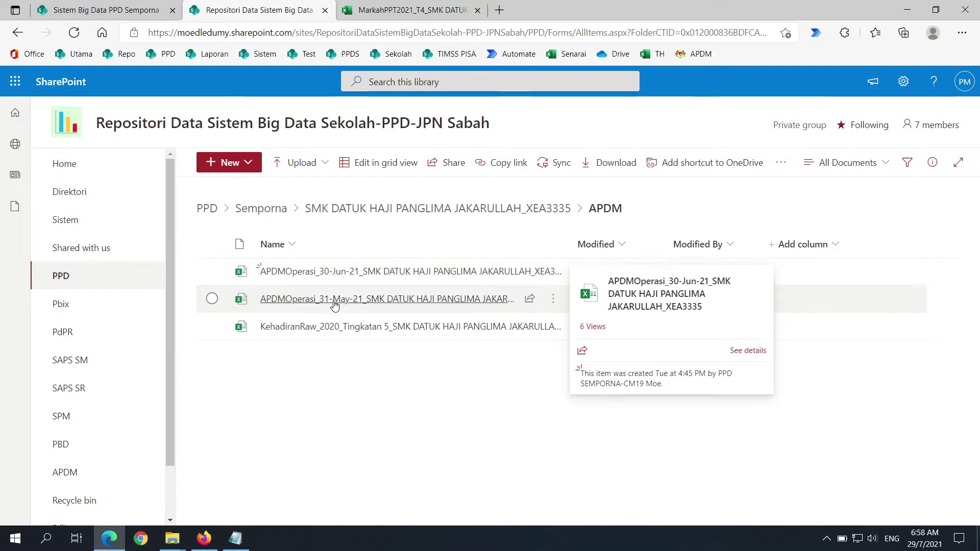
mouse_move(339, 278)
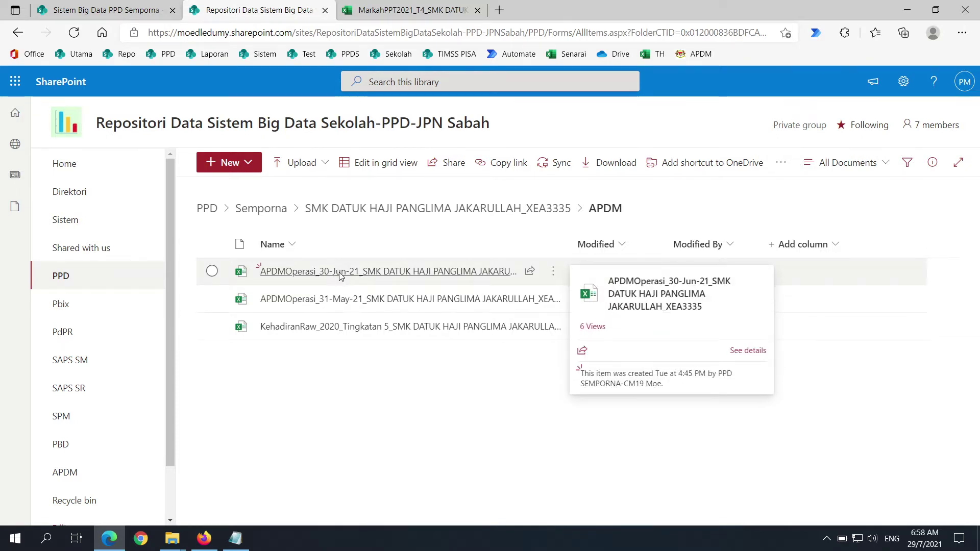
click(339, 274)
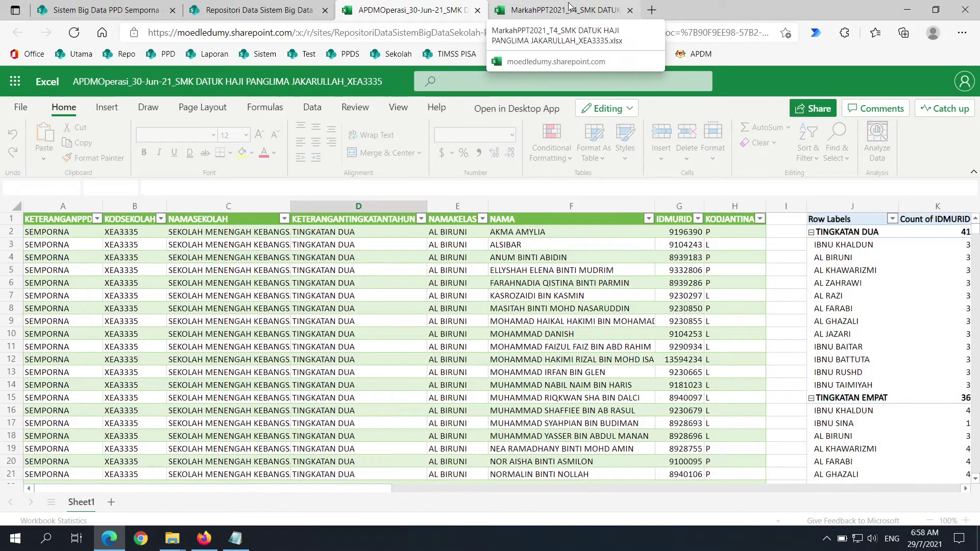
Return to the MarkahPPT2021_T4 workbook and check the mark options offered for MP1 in row 2 of sheet K01.
click(570, 6)
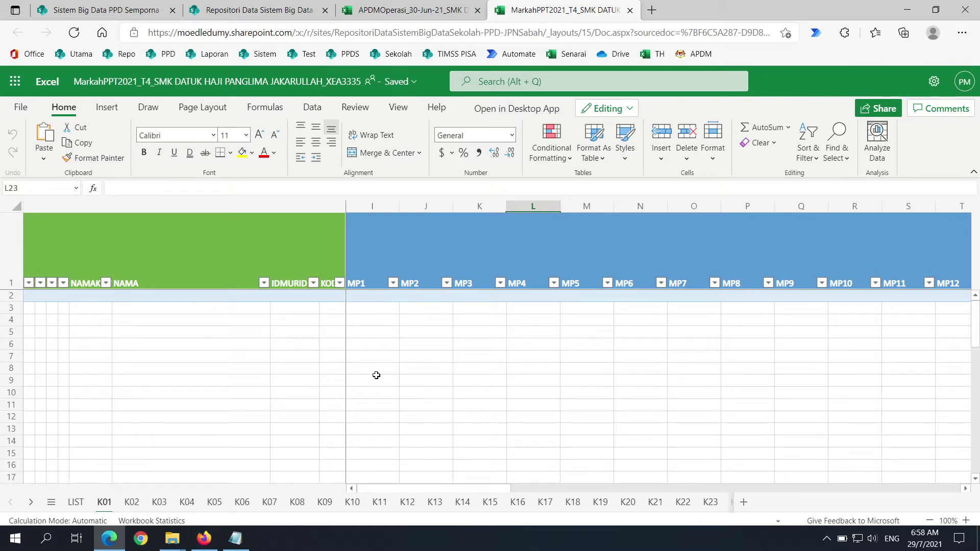
click(371, 299)
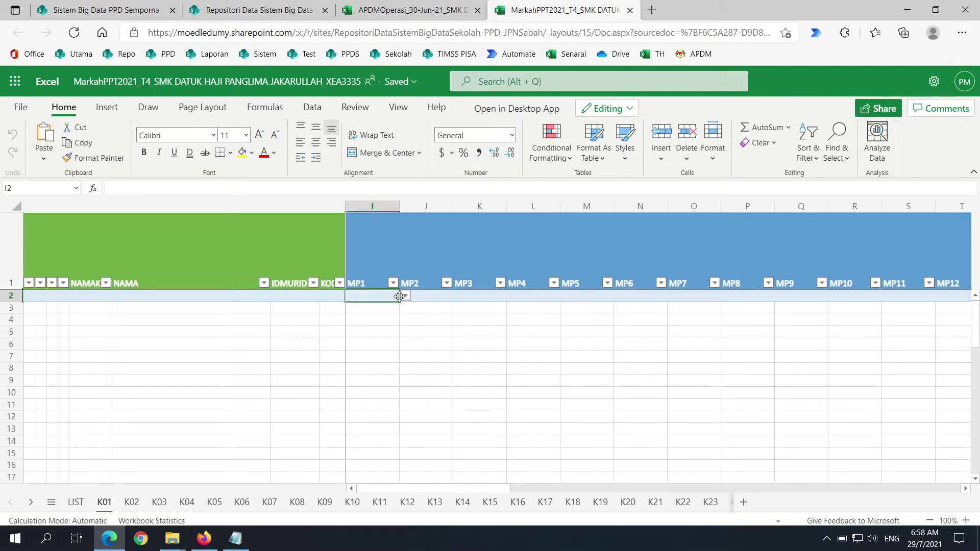
click(407, 298)
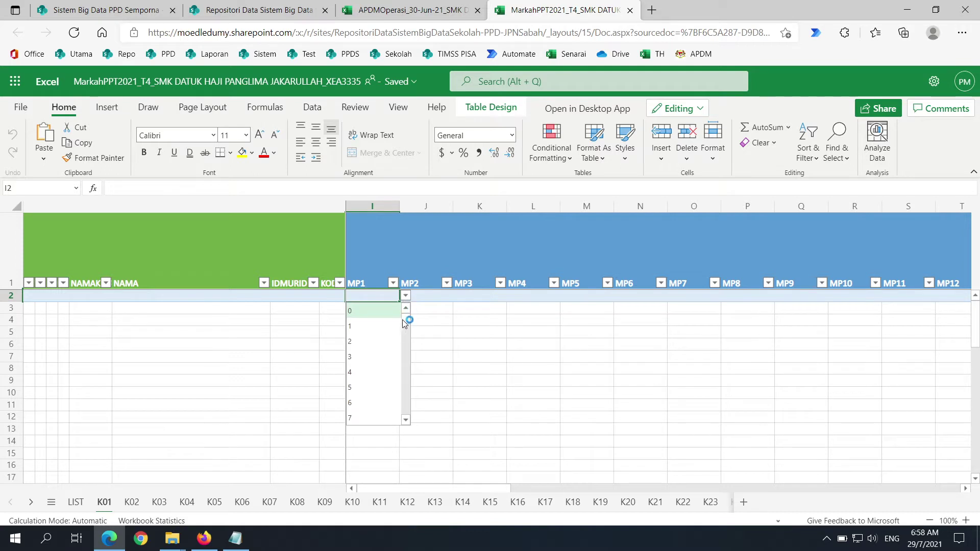
drag(402, 319, 403, 421)
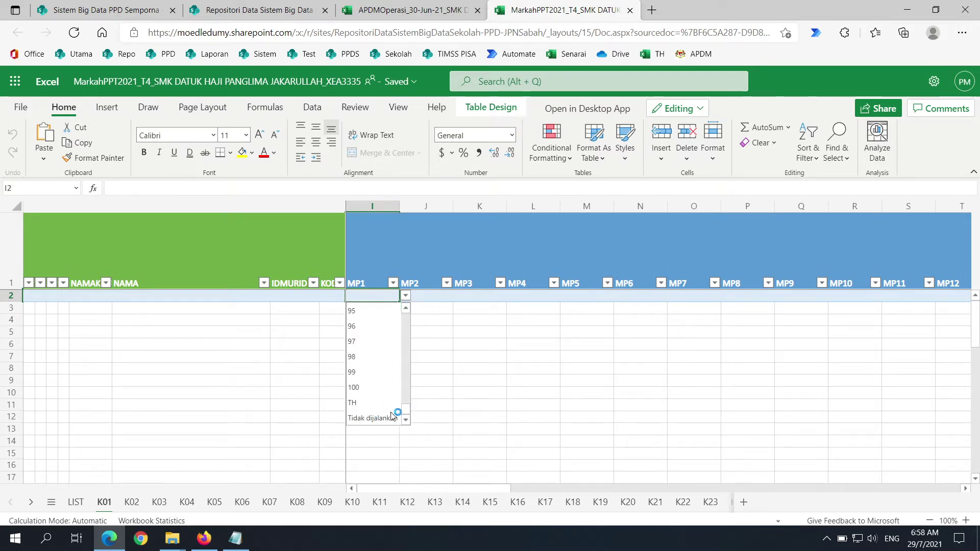
click(429, 295)
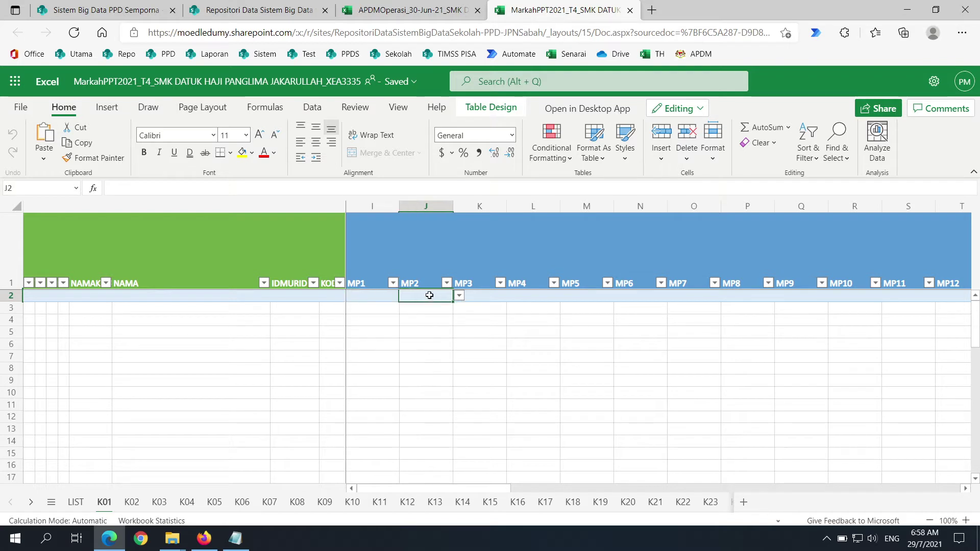
click(498, 294)
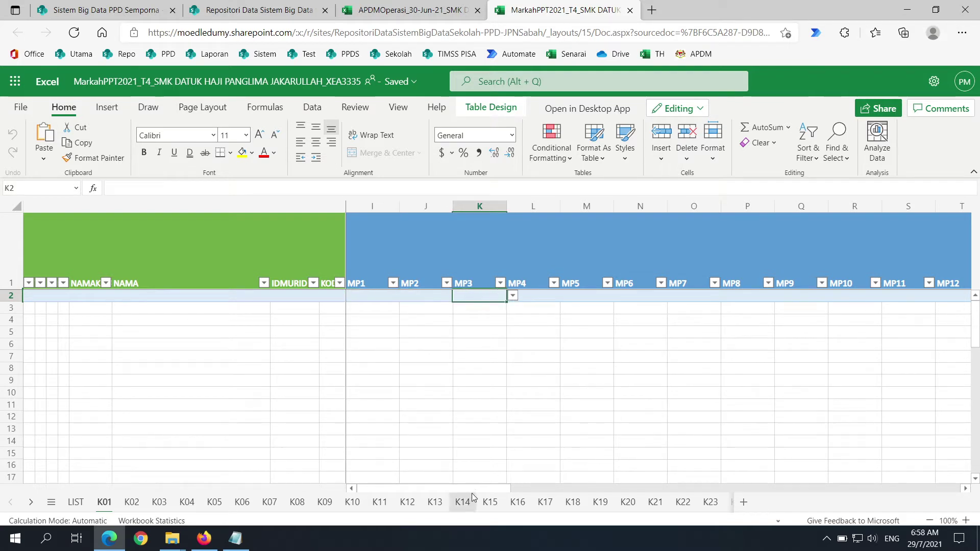
Check the list of choices offered for the MP1 column header, ending on the MP2 header.
click(373, 267)
drag(378, 331, 378, 319)
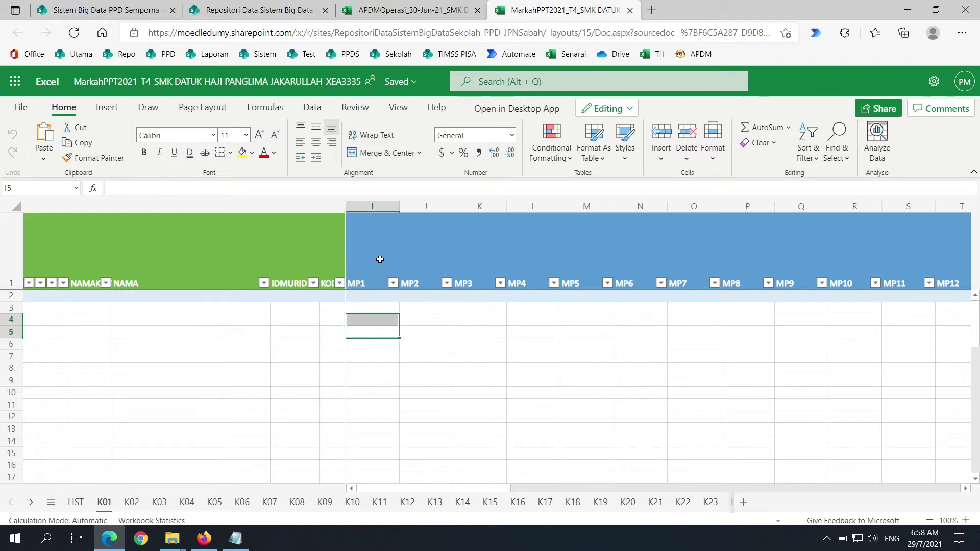
click(373, 264)
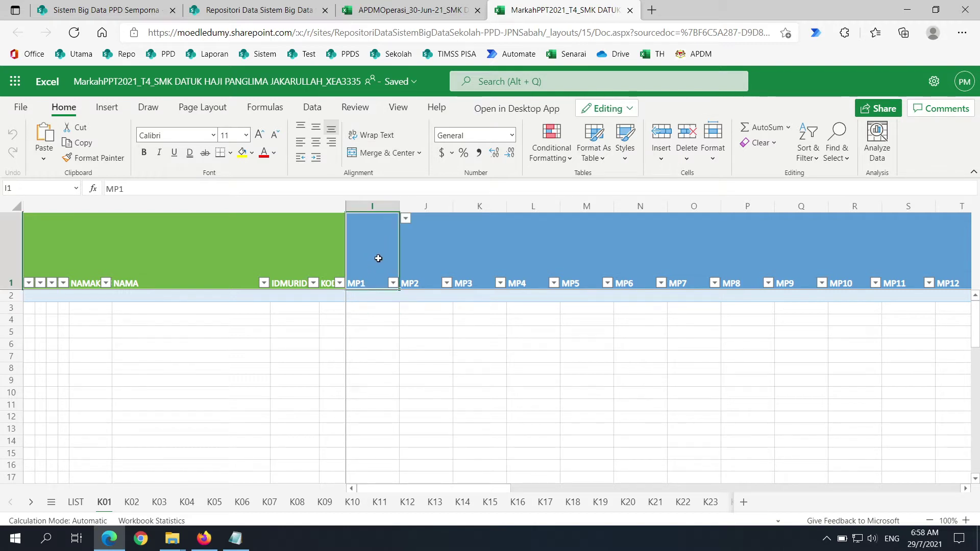
click(405, 220)
drag(406, 309, 412, 243)
click(421, 234)
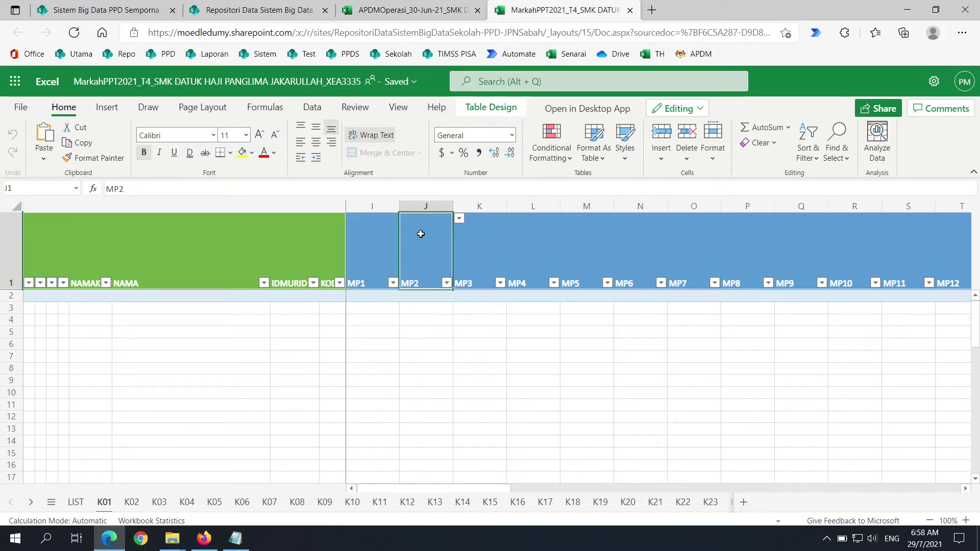
Point out the student information cells in row 2 beneath the green headers of sheet K01.
click(295, 356)
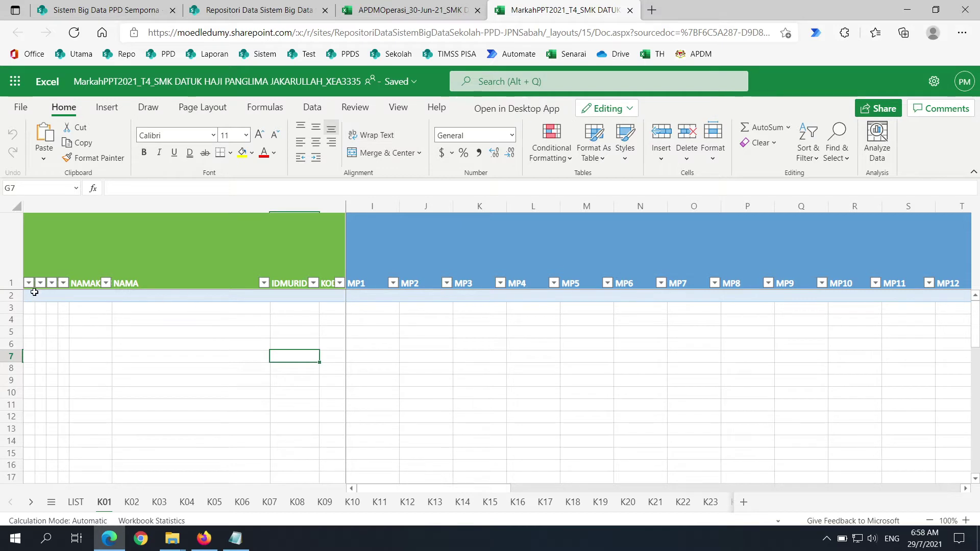
drag(34, 292, 345, 294)
click(315, 368)
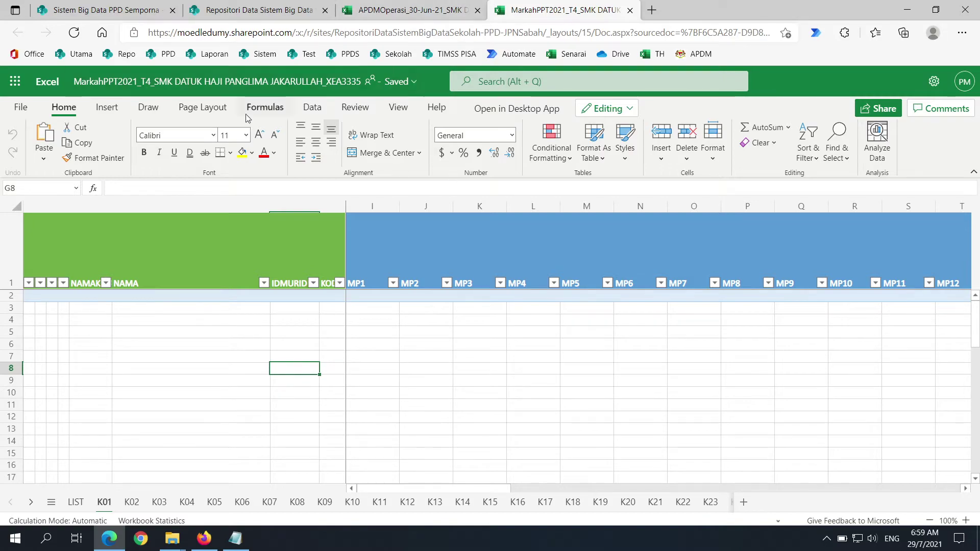
Examine the student table and the class-by-class pivot summary in the APDMOperasi_30-Jun-21 workbook.
click(432, 11)
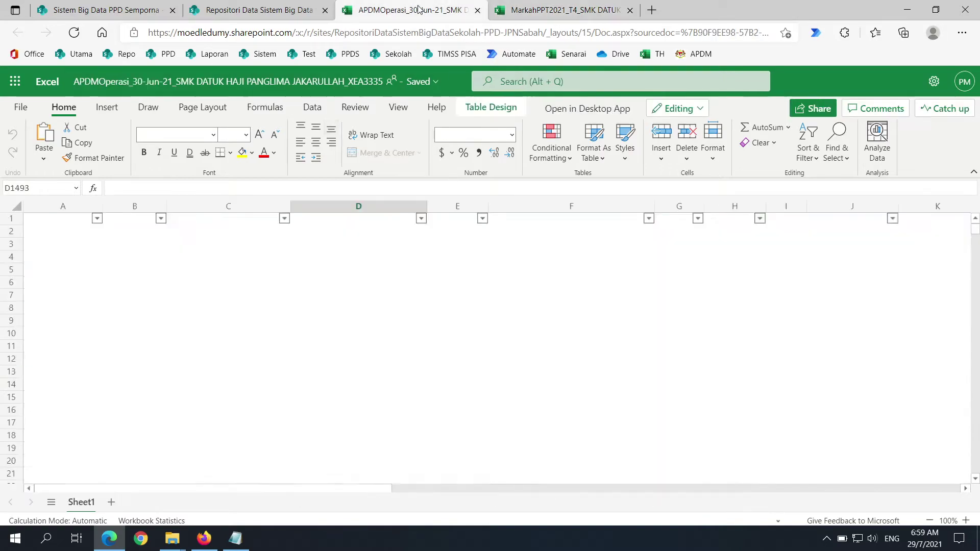
scroll(363, 256, down, 10)
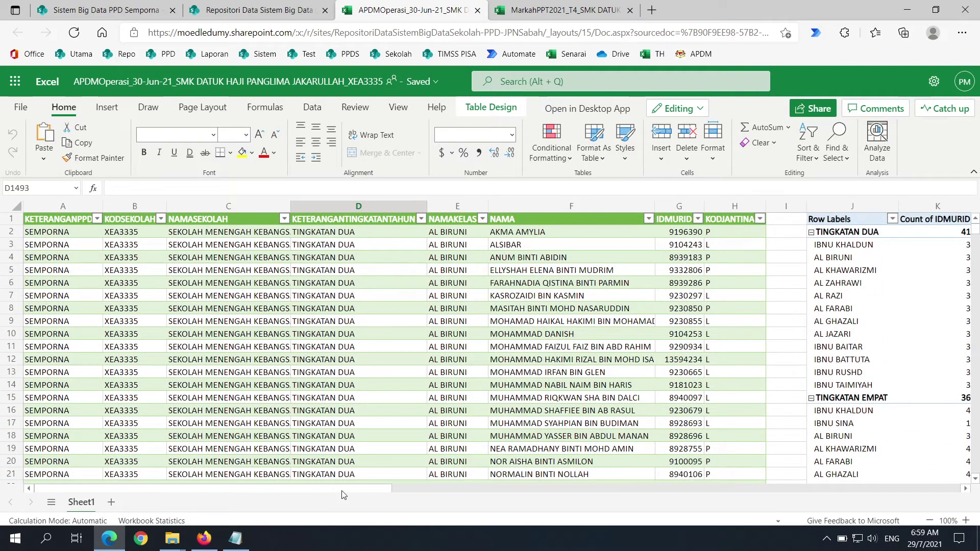
drag(351, 489, 469, 489)
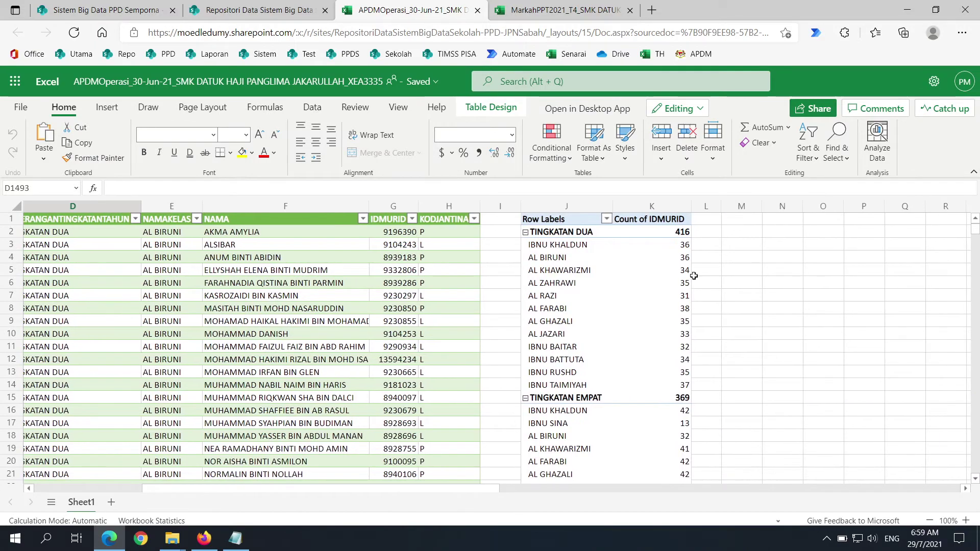
scroll(604, 256, down, 10)
scroll(602, 276, down, 2)
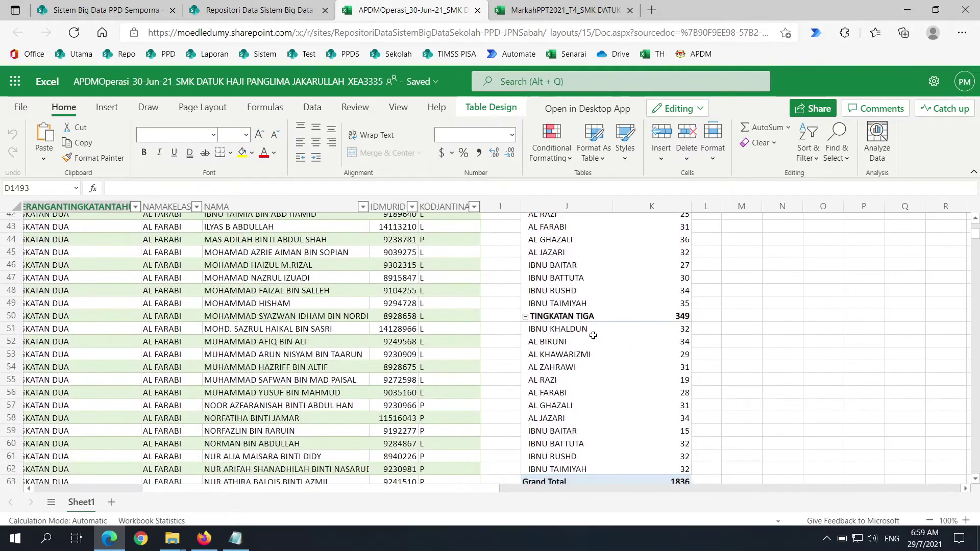
scroll(633, 353, up, 14)
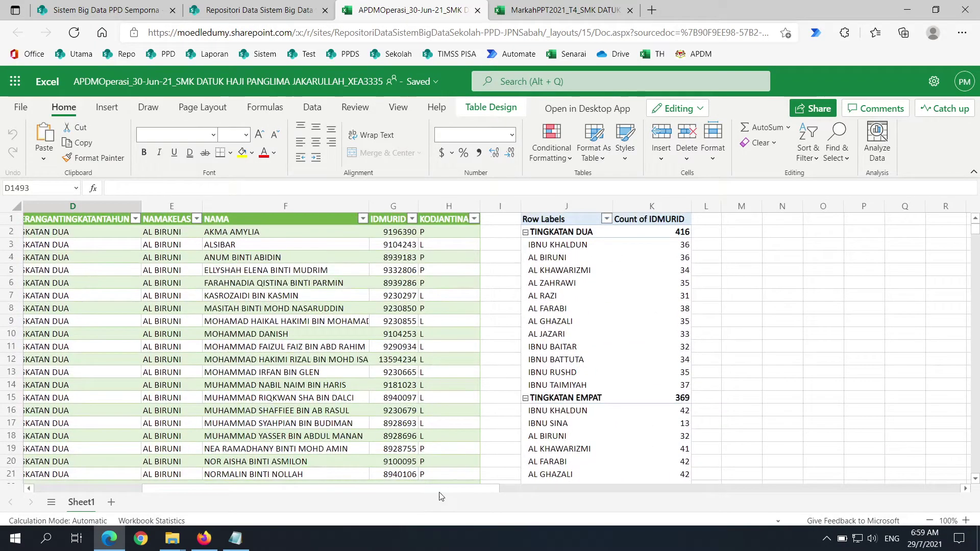
drag(343, 490, 204, 500)
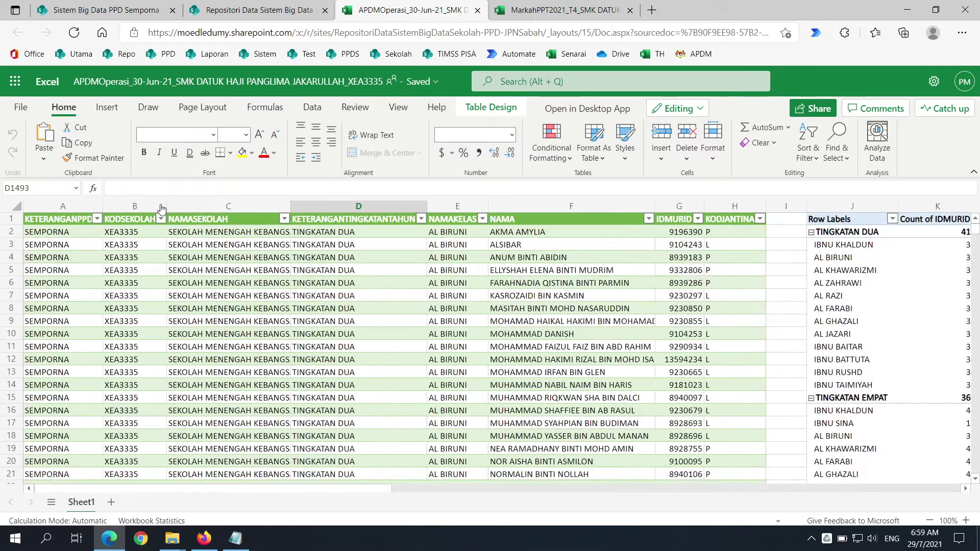
Dismiss the OBS Studio notification and return to the student table in the APDMOperasi_30-Jun-21 workbook.
key(ctrl+Tab)
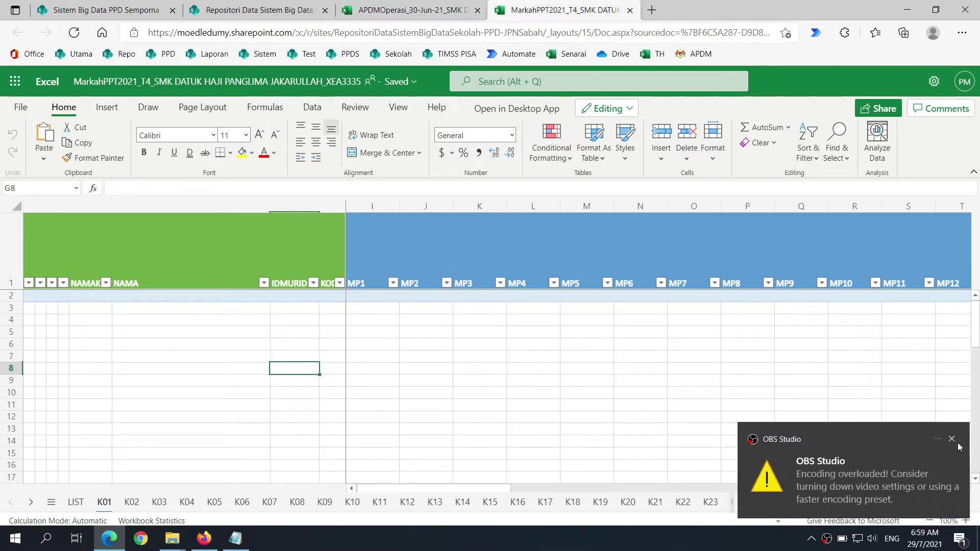
click(952, 439)
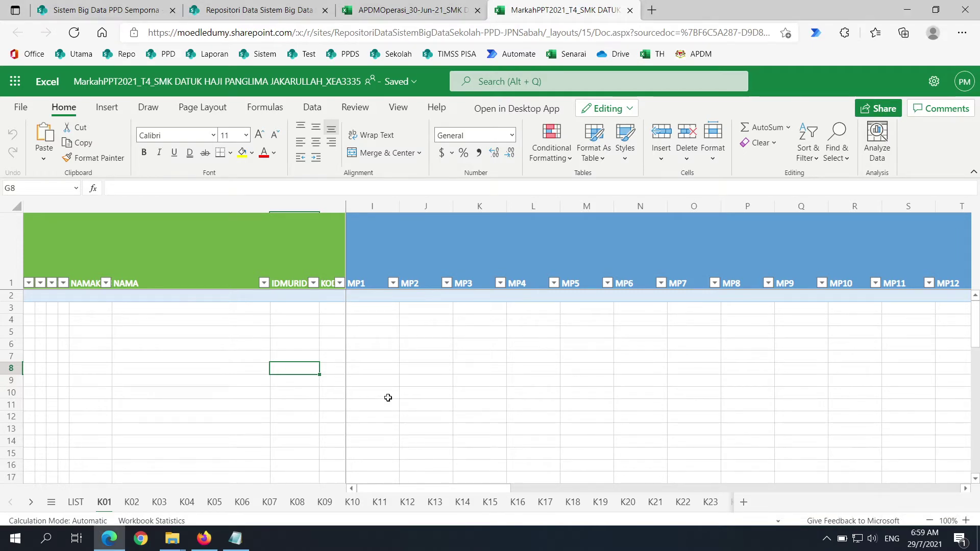
click(387, 12)
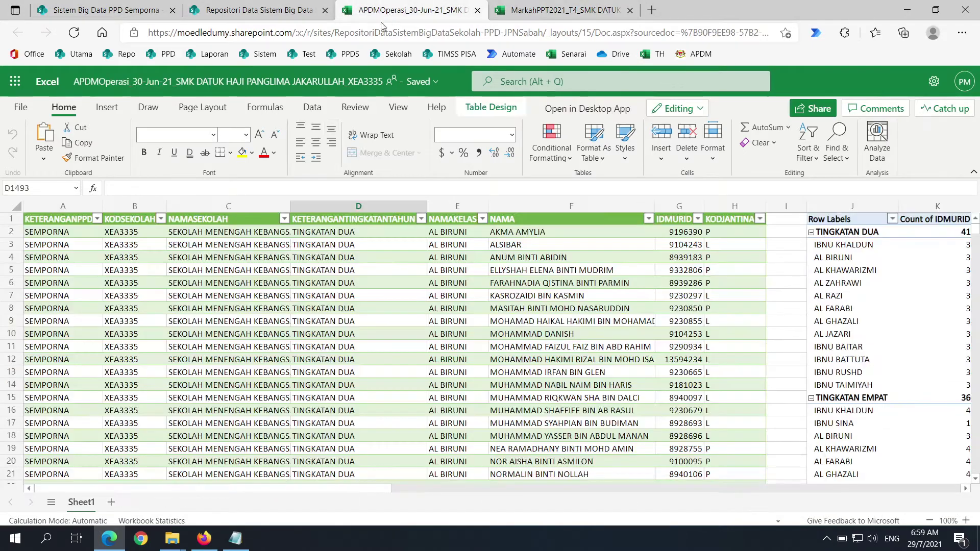
Filter the KETERANGANTINGKATANTAHUN column of the student table to show only TINGKATAN EMPAT.
click(383, 229)
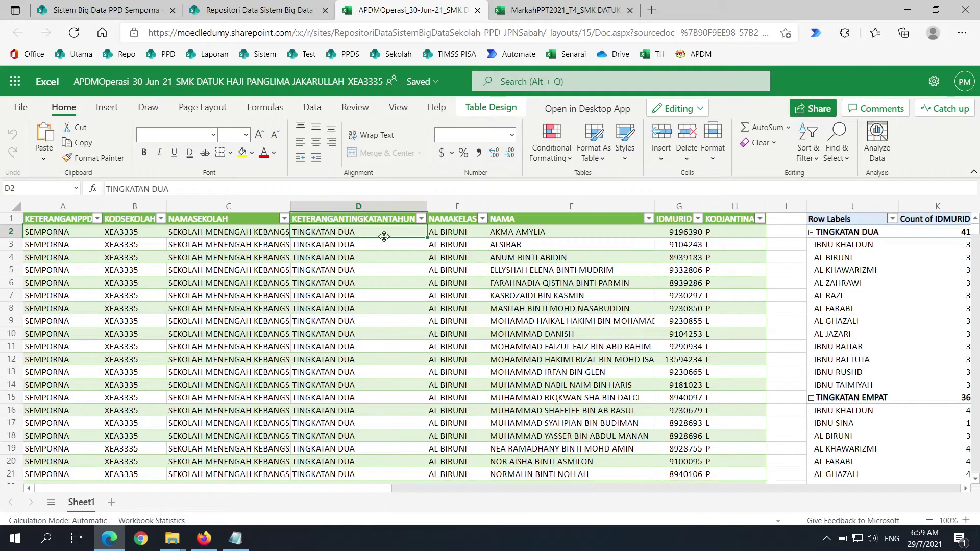
click(375, 216)
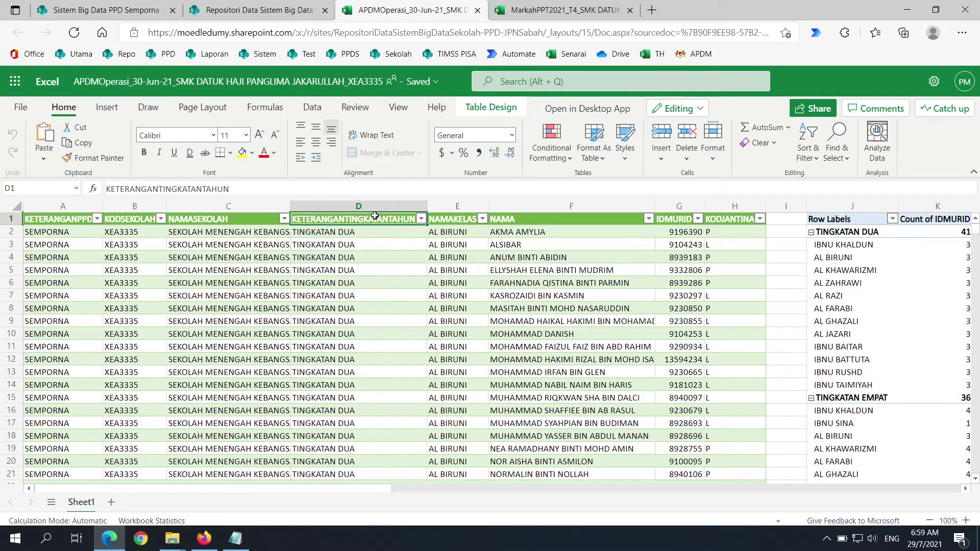
click(422, 220)
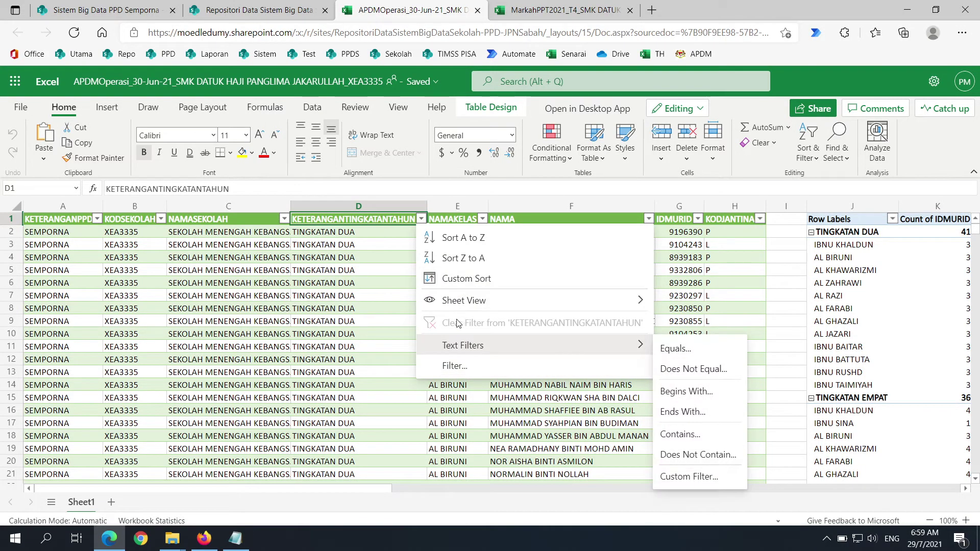
click(456, 366)
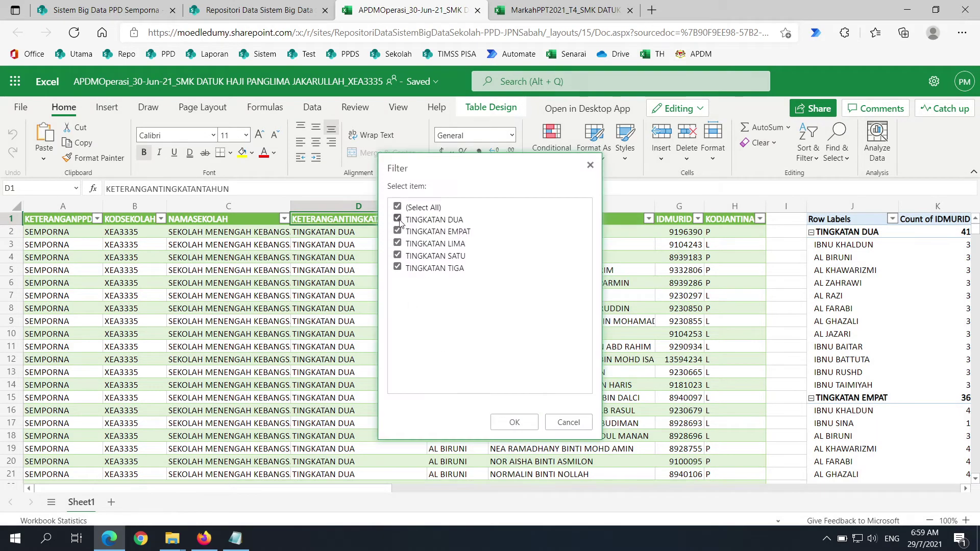
click(397, 206)
click(397, 231)
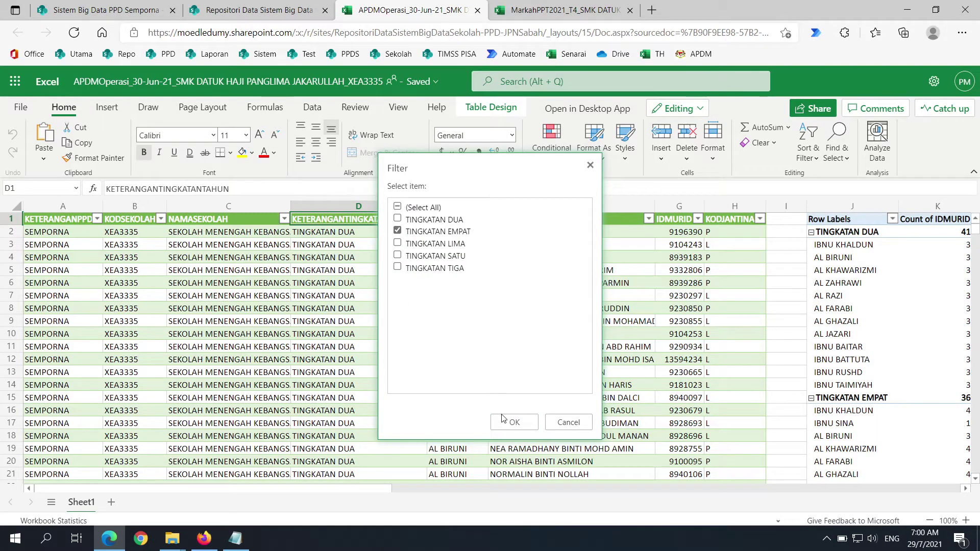
click(514, 422)
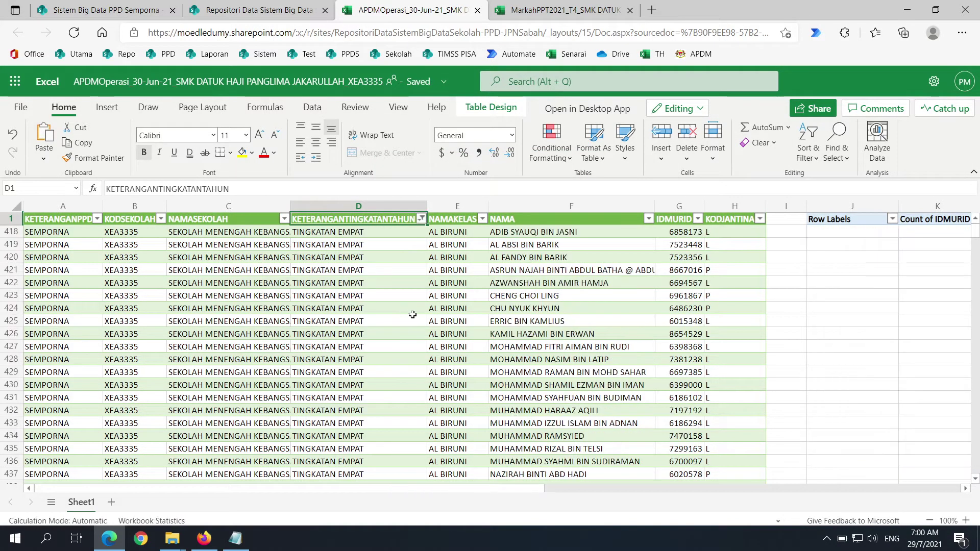
Undo the TINGKATAN EMPAT filter and select the KETERANGANTINGKATANTAHUN column.
drag(414, 318, 415, 314)
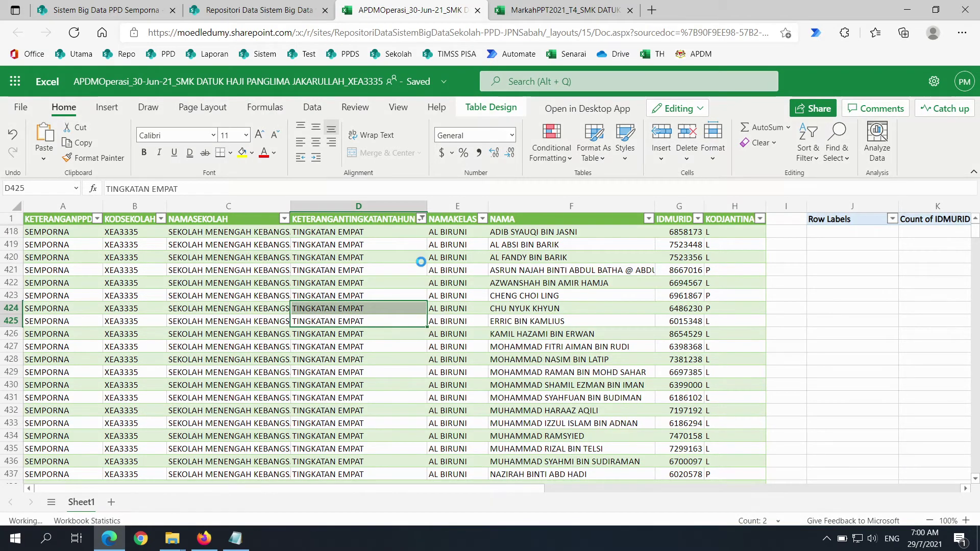
key(ctrl+z)
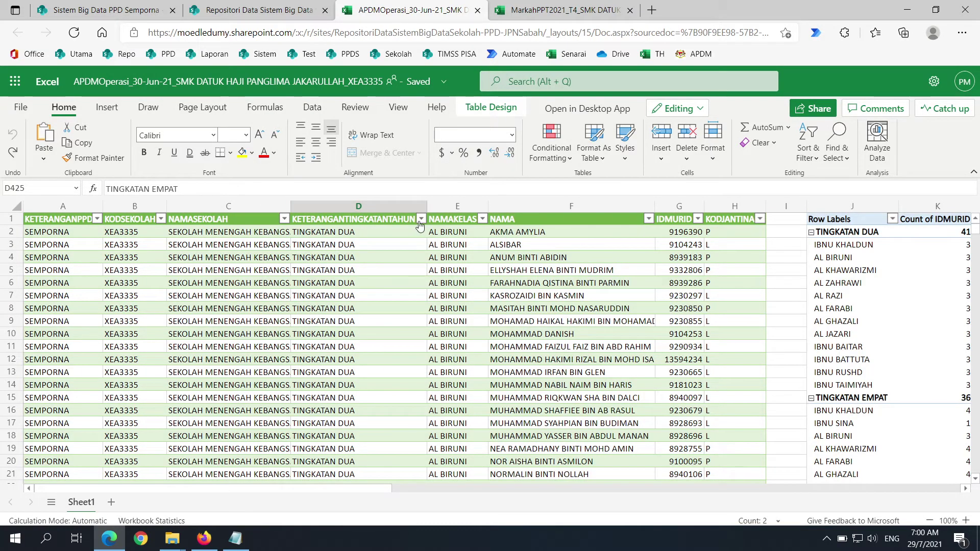
click(420, 220)
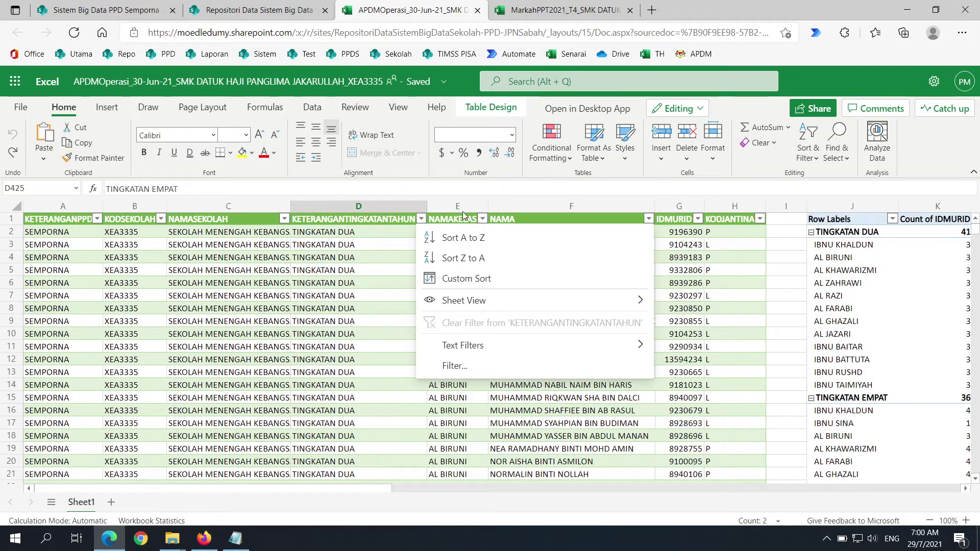
click(385, 271)
click(393, 216)
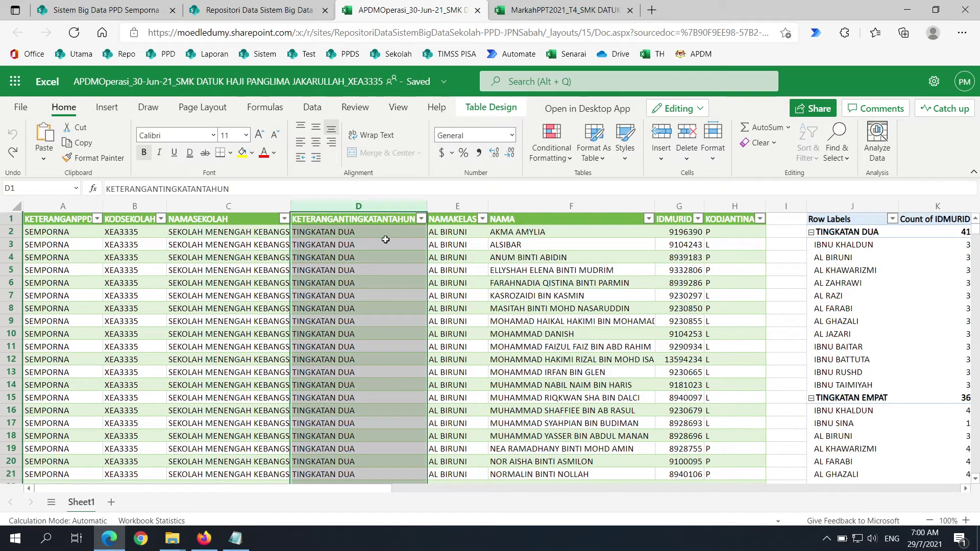
Create a new temporary sheet view and filter KETERANGANTINGKATANTAHUN to TINGKATAN EMPAT in it.
click(401, 108)
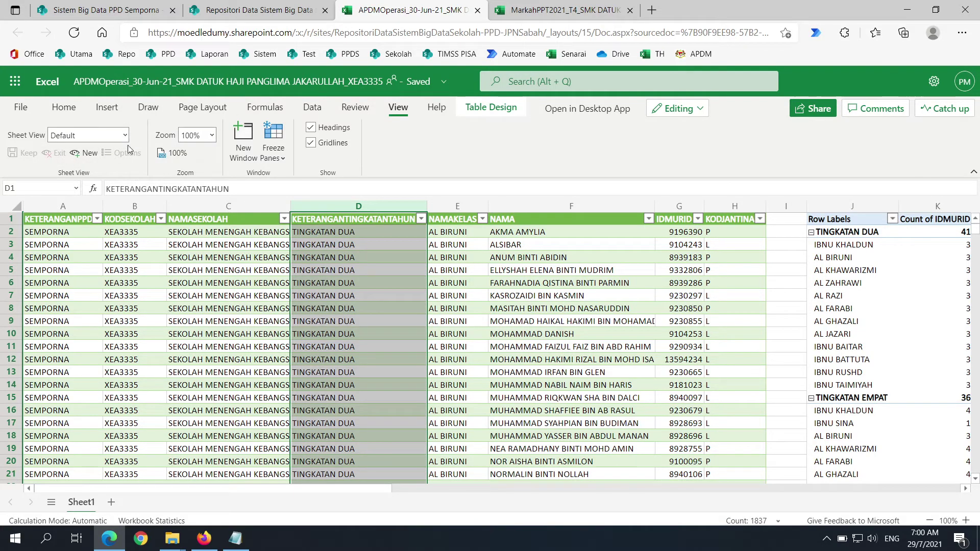
click(80, 153)
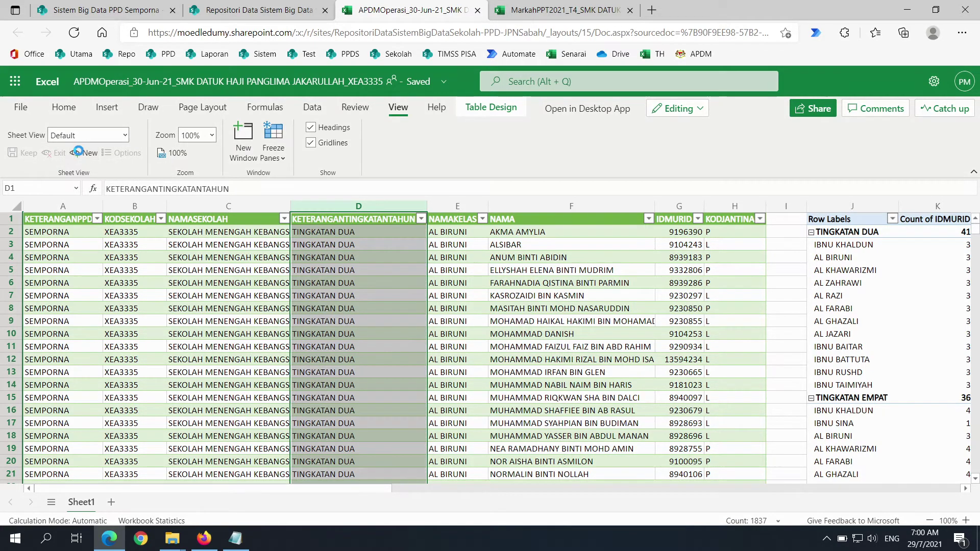
click(421, 219)
click(454, 365)
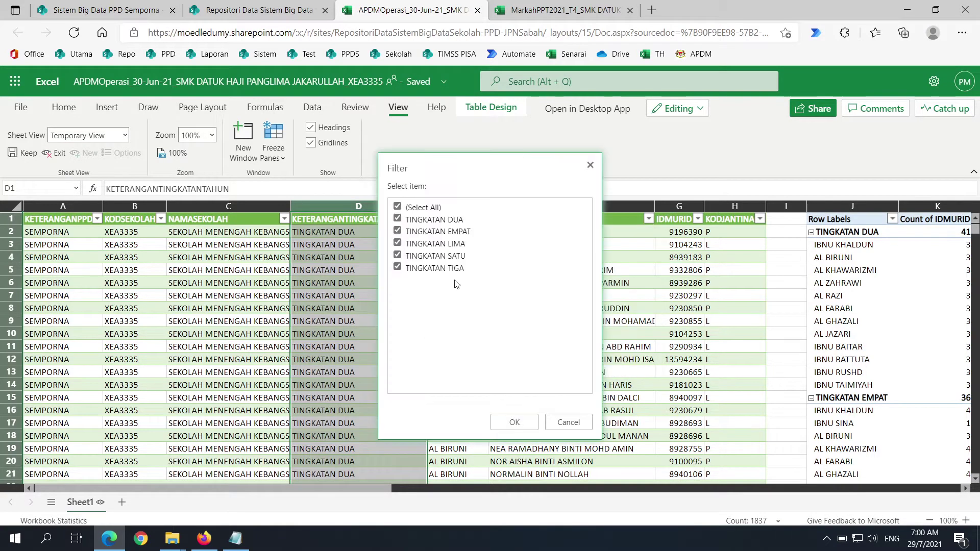
click(398, 207)
click(397, 231)
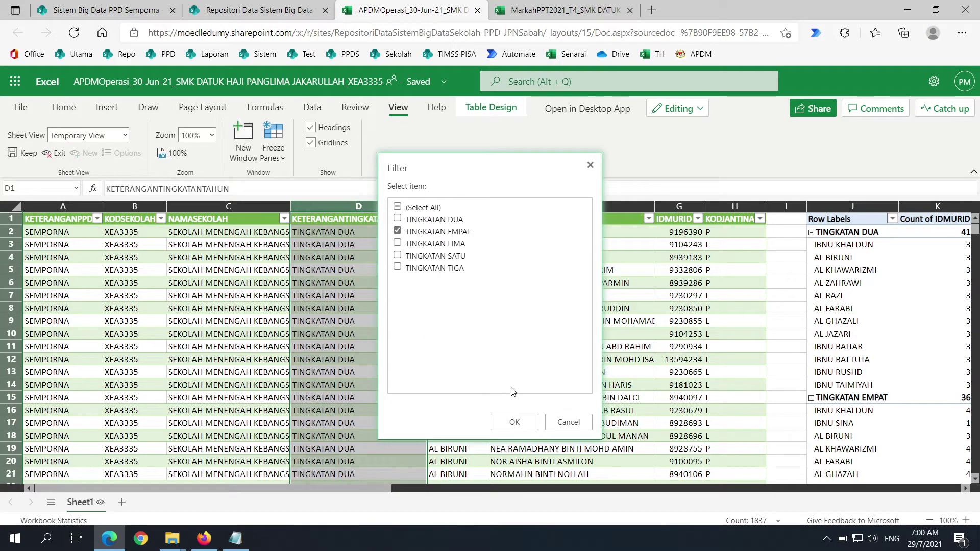
click(514, 422)
In the temporary view, filter the NAMAKELAS column to show only the AL BIRUNI class.
click(482, 220)
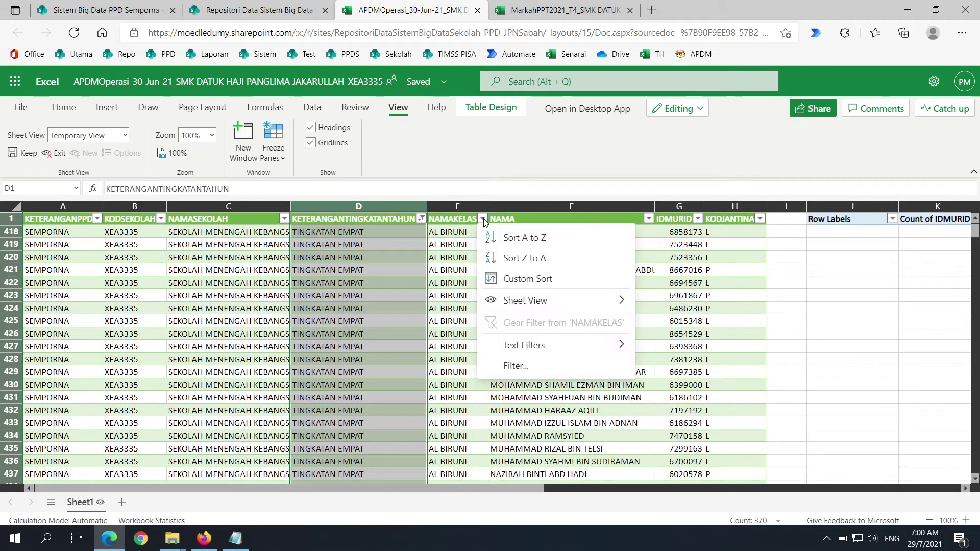
click(513, 365)
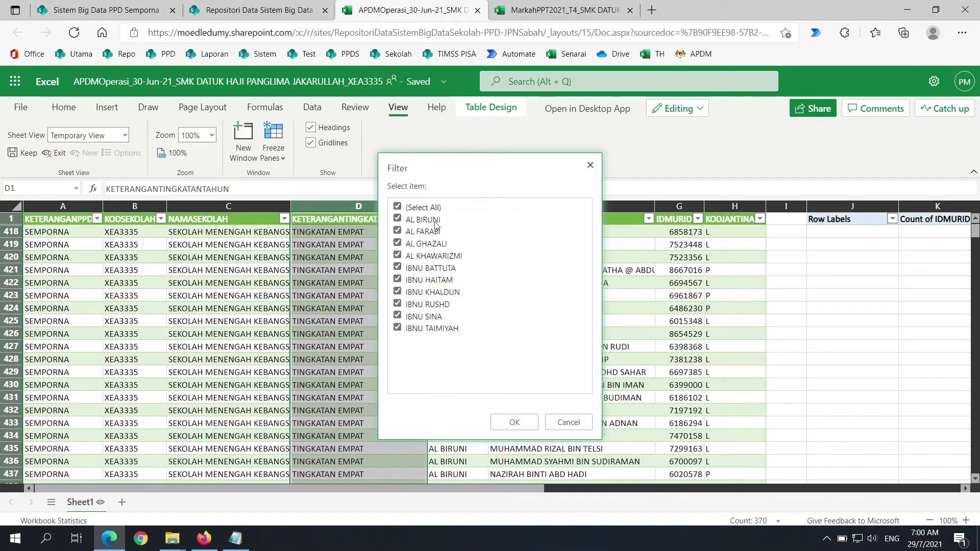
click(398, 207)
click(398, 219)
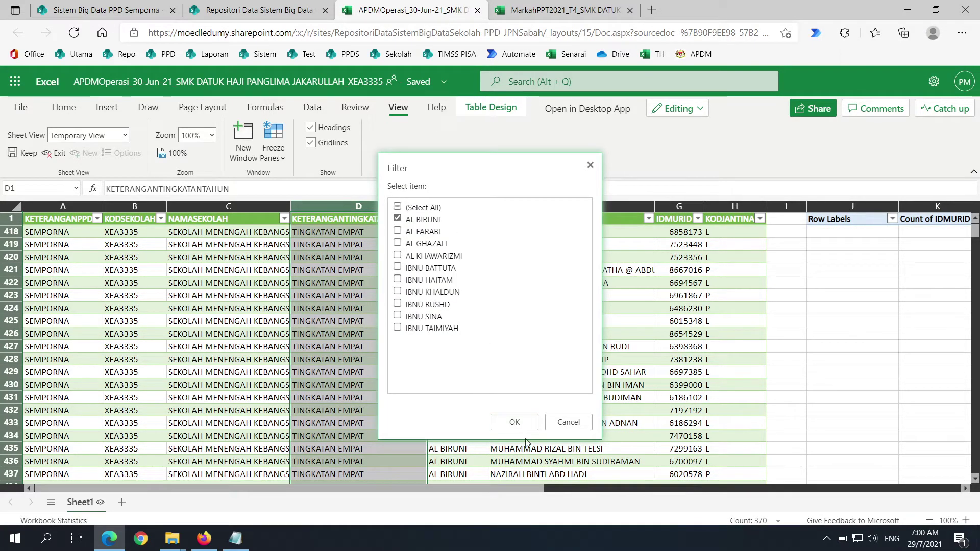
click(525, 422)
click(457, 296)
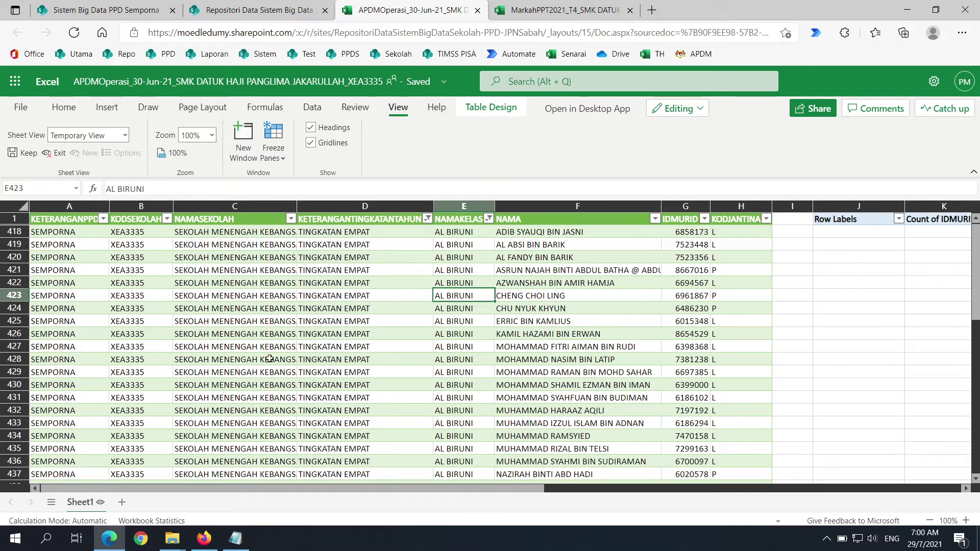
Exit the temporary sheet view without keeping it and return to the beginning of the student table.
click(56, 153)
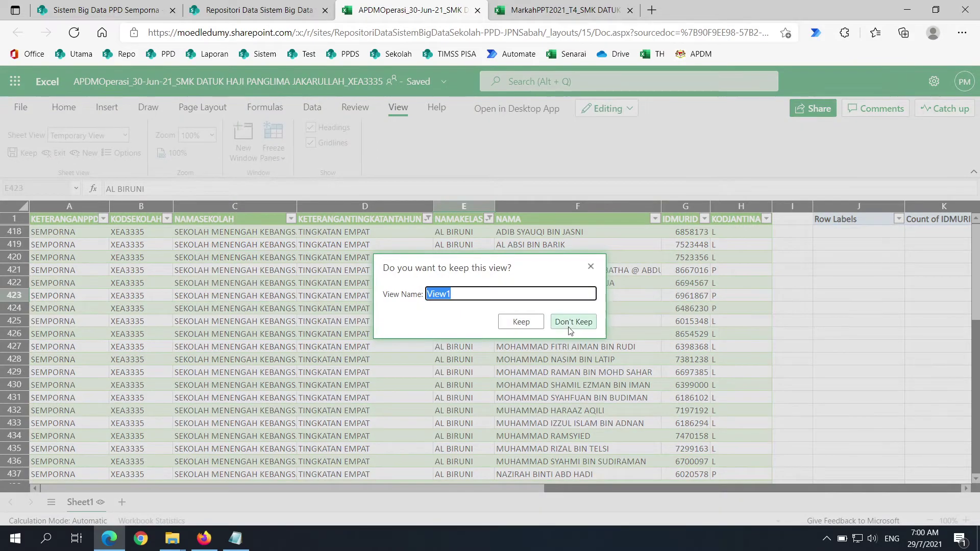
click(580, 320)
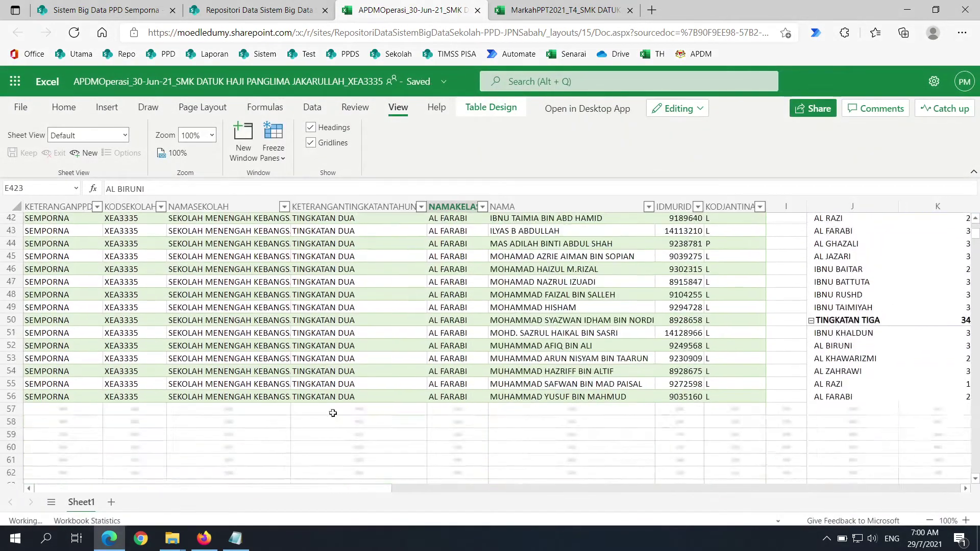
scroll(355, 373, up, 8)
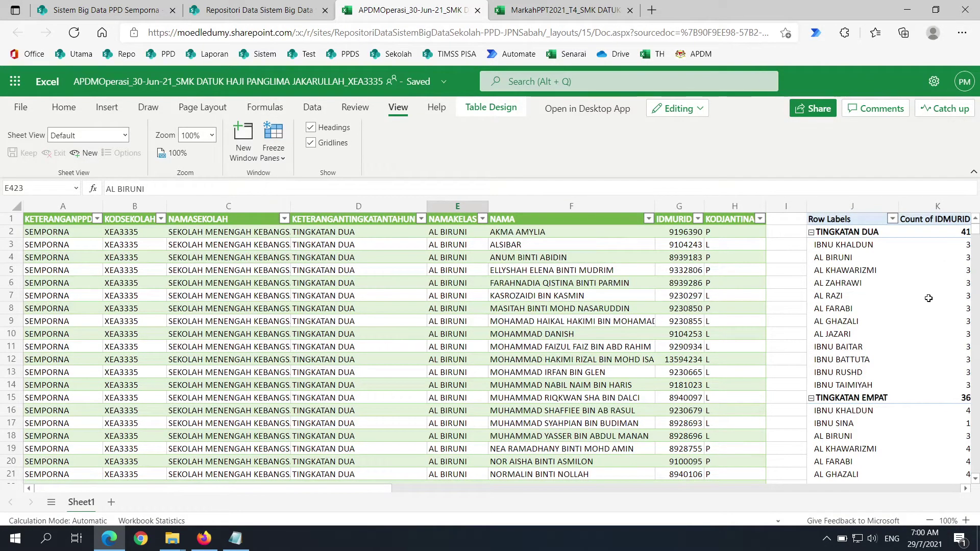
In the Default view, filter KETERANGANTINGKATANTAHUN to show only TINGKATAN EMPAT students.
click(422, 219)
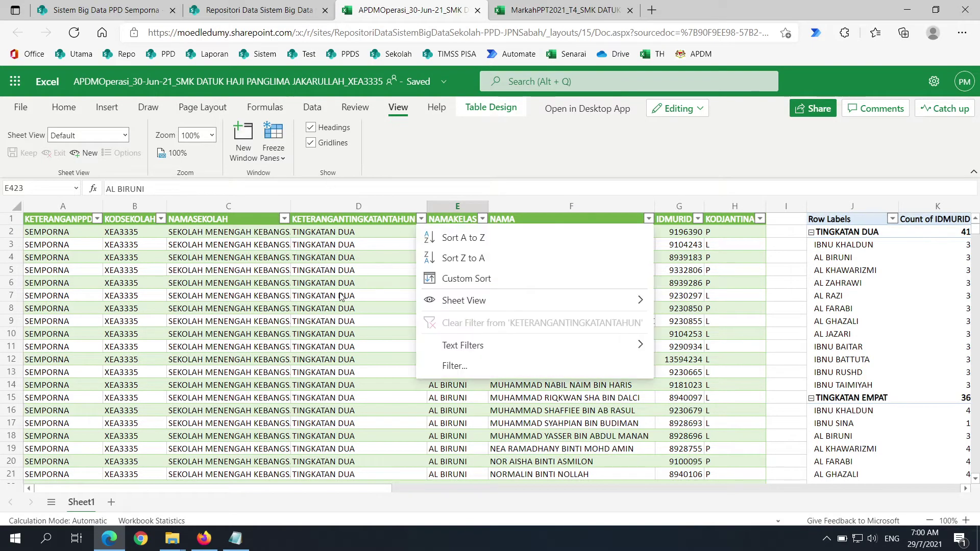
click(504, 367)
click(397, 208)
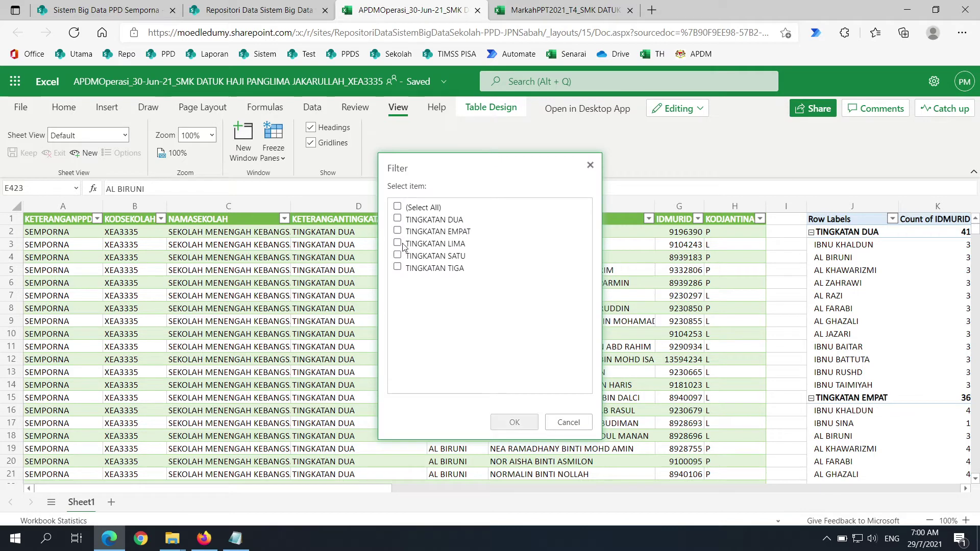
click(397, 232)
click(515, 422)
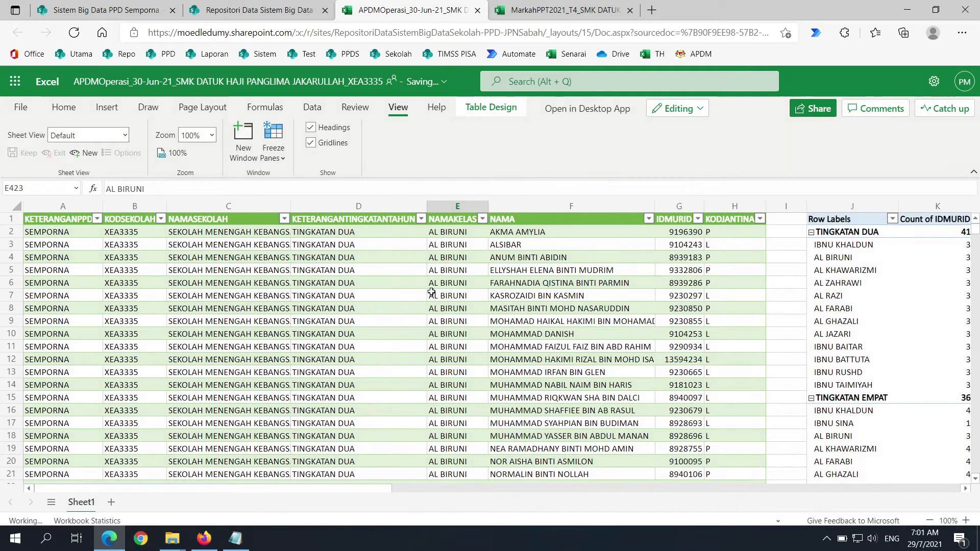
Narrow the filtered student table to the AL BIRUNI class using the NAMAKELAS column.
click(482, 219)
click(528, 370)
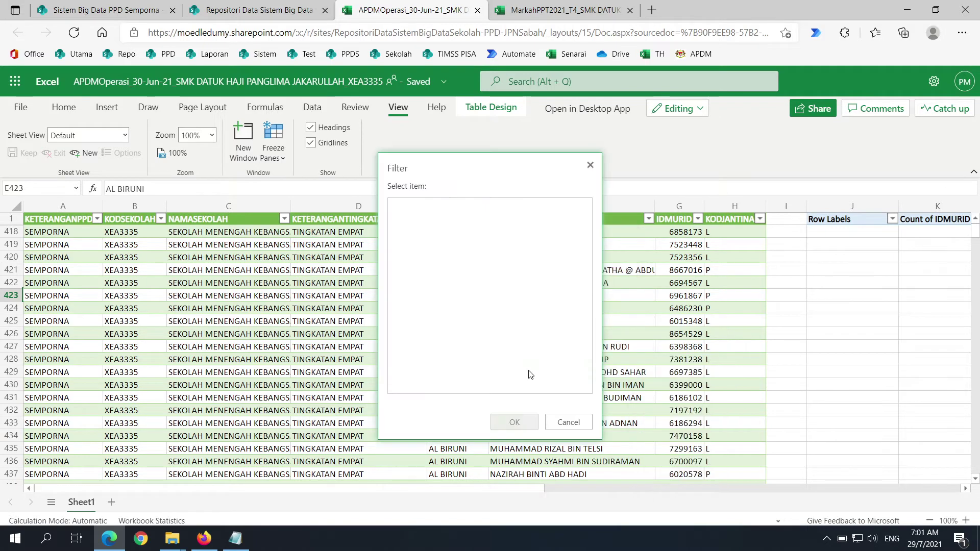
click(397, 207)
click(397, 219)
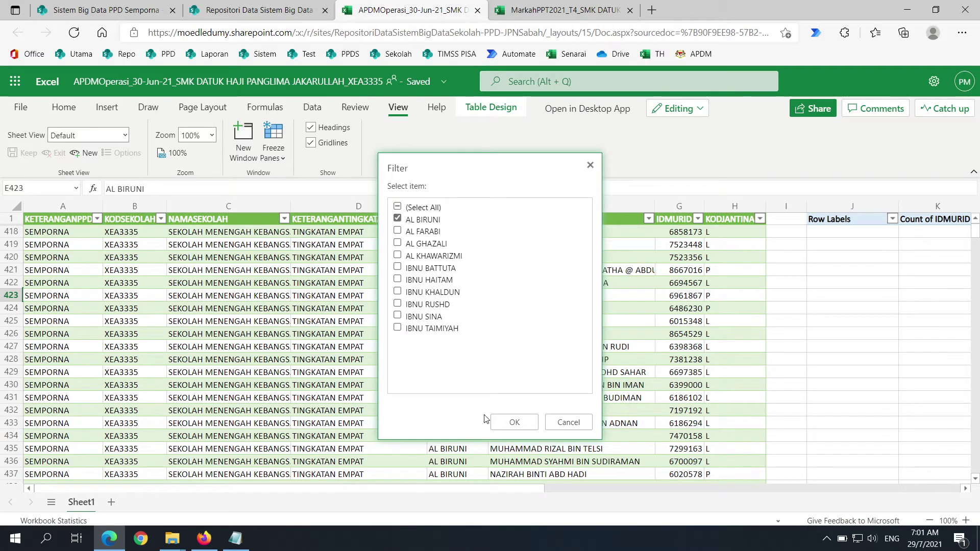
click(514, 422)
Compare the green student columns of sheet K01 in the MarkahPPT2021_T4 workbook with the filtered APDMOperasi_30-Jun-21 table.
click(543, 14)
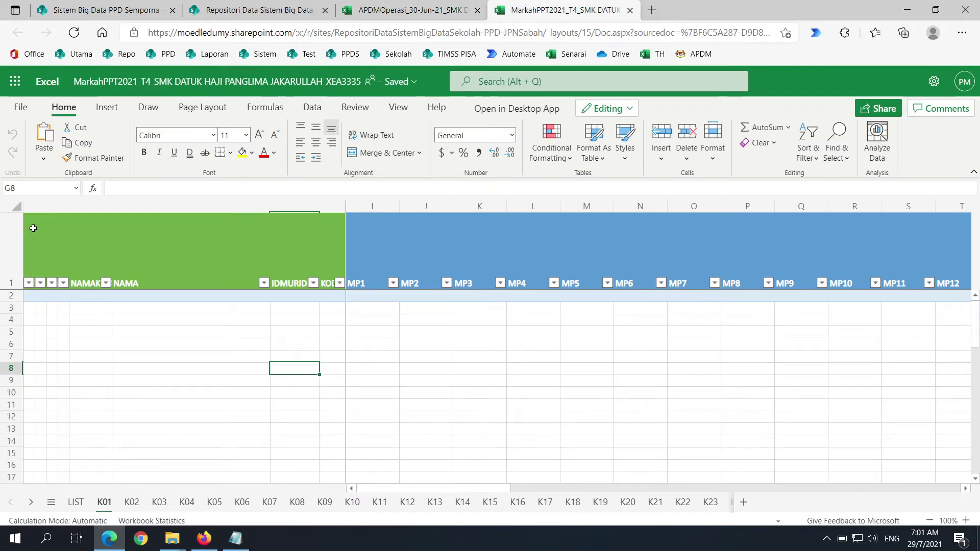
click(391, 11)
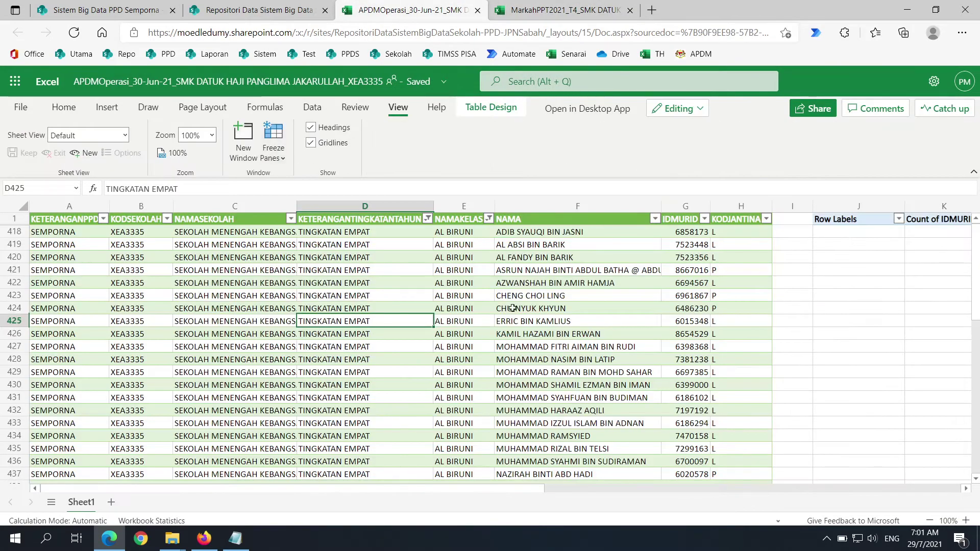
click(542, 10)
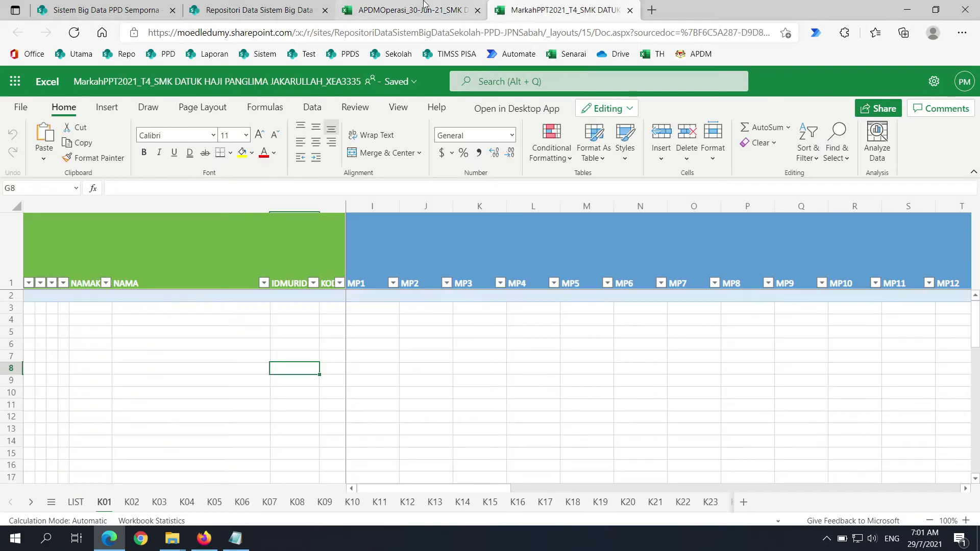
click(391, 10)
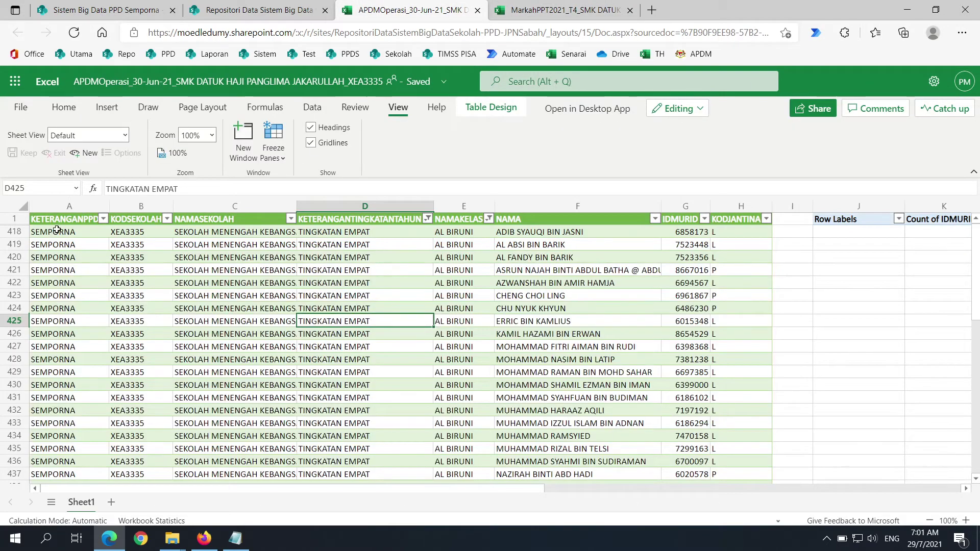
Try selecting the filtered AL BIRUNI student rows across columns A to H, starting at A418.
drag(56, 230, 743, 334)
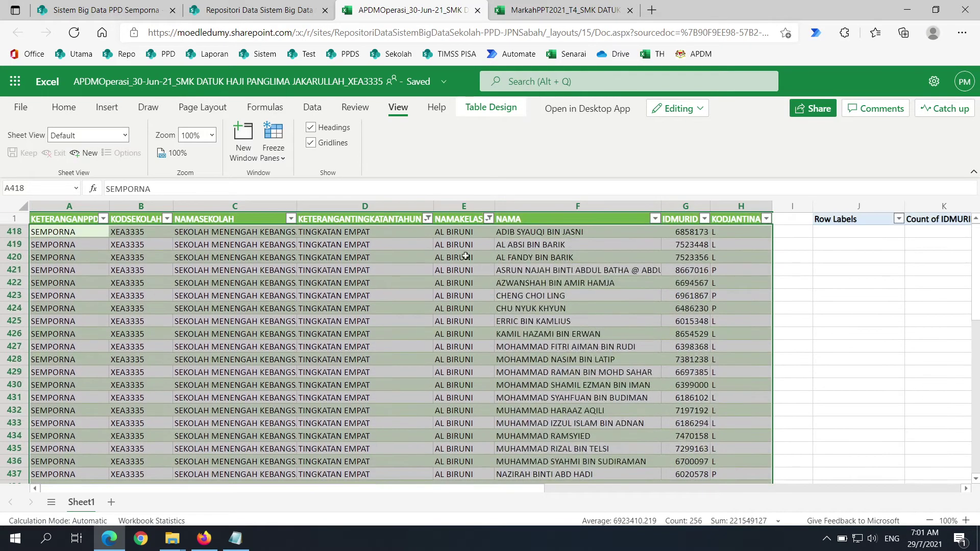
click(369, 284)
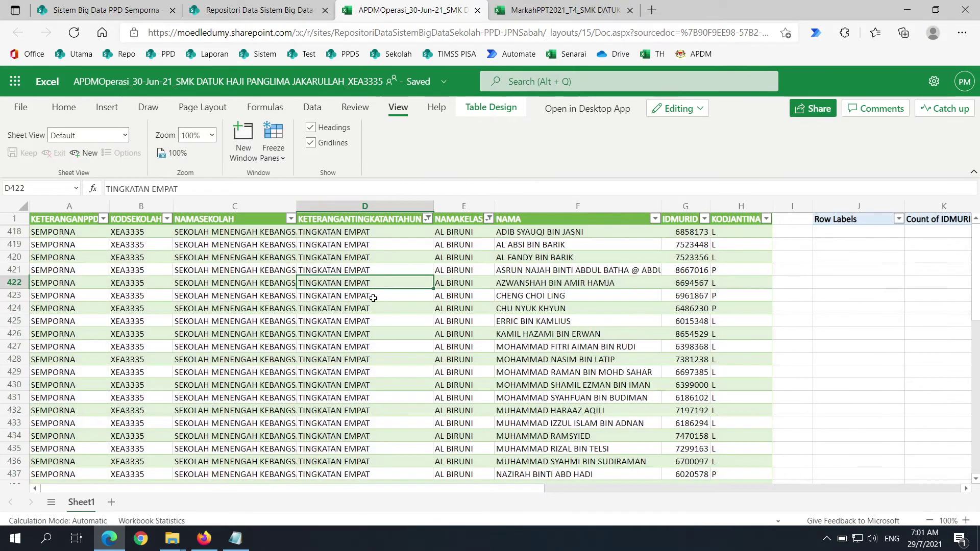
click(319, 318)
click(347, 270)
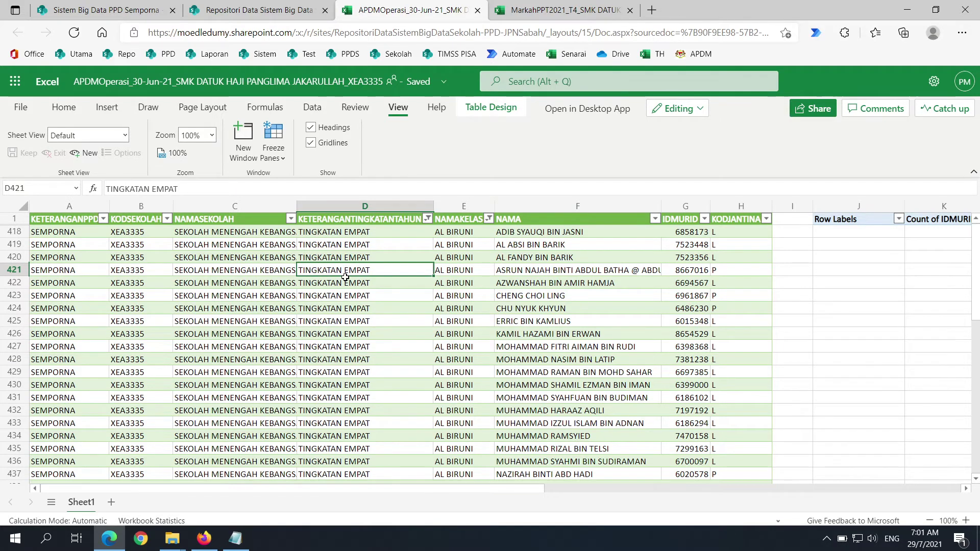
Select all data rows of the filtered student table and check the extent of the selection.
key(ctrl+a)
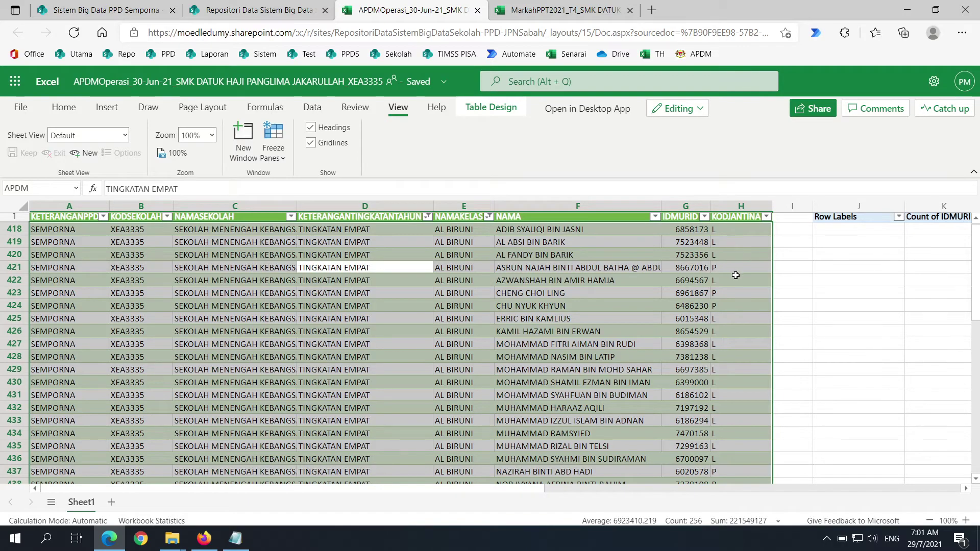
scroll(738, 276, down, 5)
scroll(738, 279, up, 5)
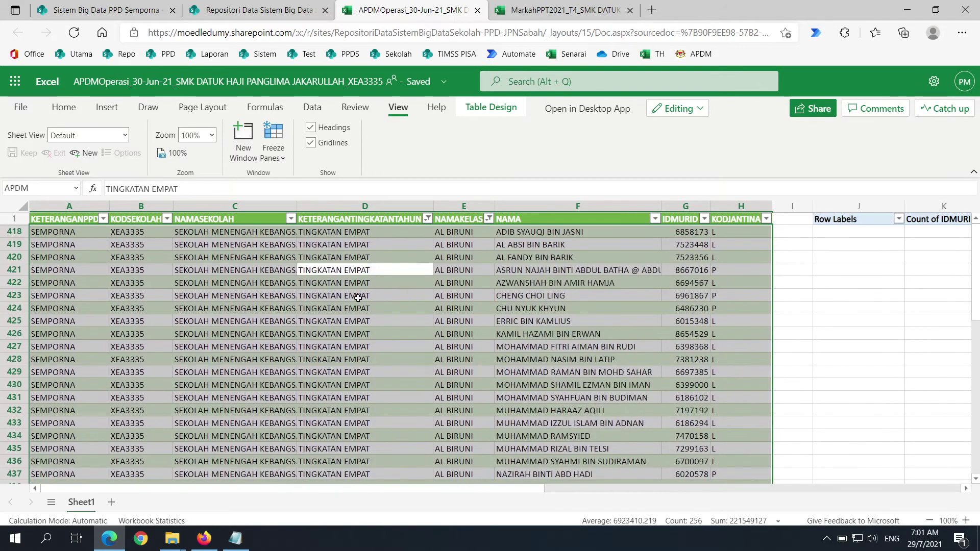
Copy all filtered AL BIRUNI student rows and paste them into sheet K01 of the MarkahPPT2021_T4 workbook starting at A2.
right_click(372, 256)
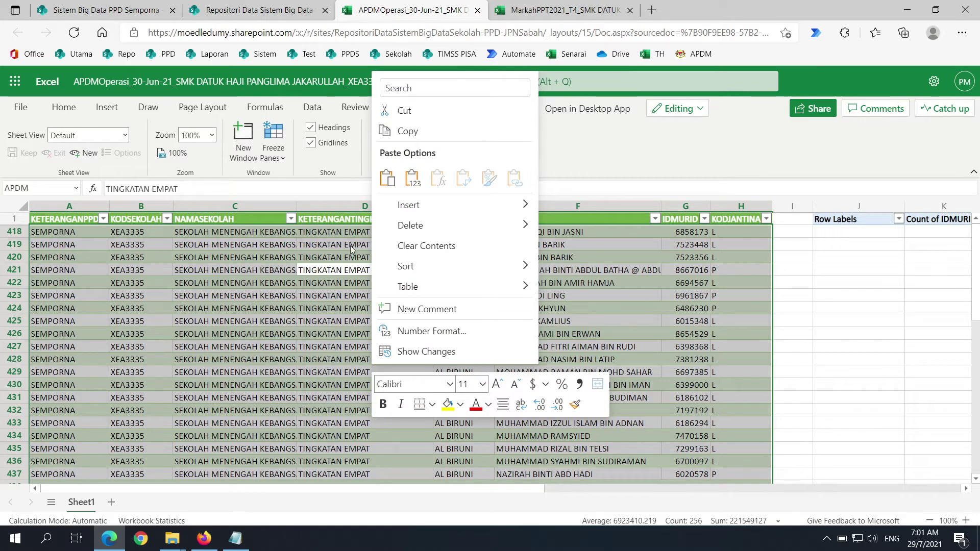
key(Escape)
click(360, 270)
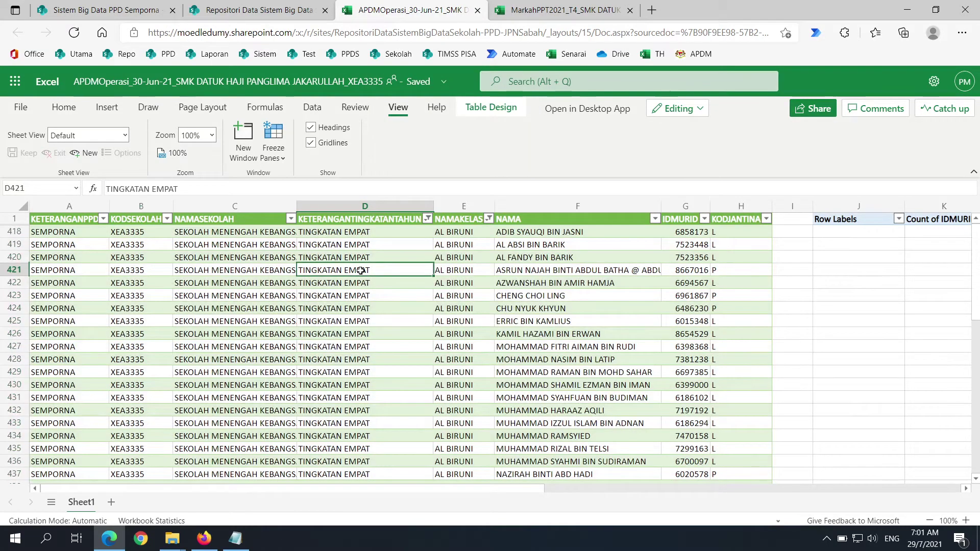
key(ctrl+a)
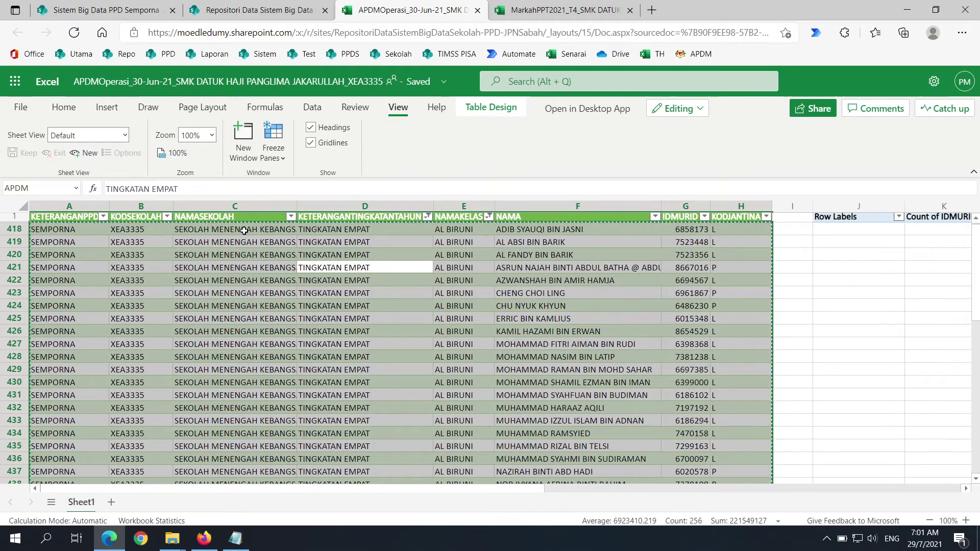
click(519, 10)
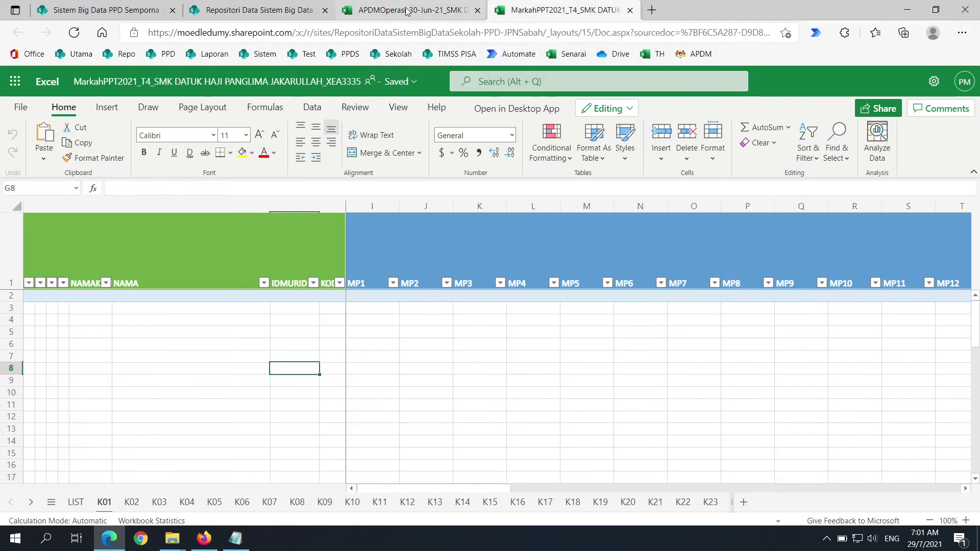
click(28, 296)
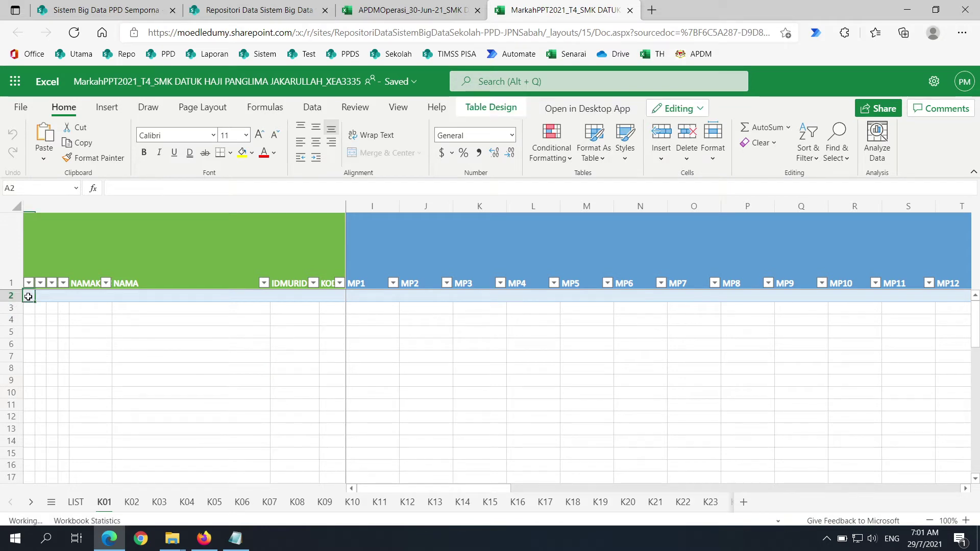
key(ctrl+v)
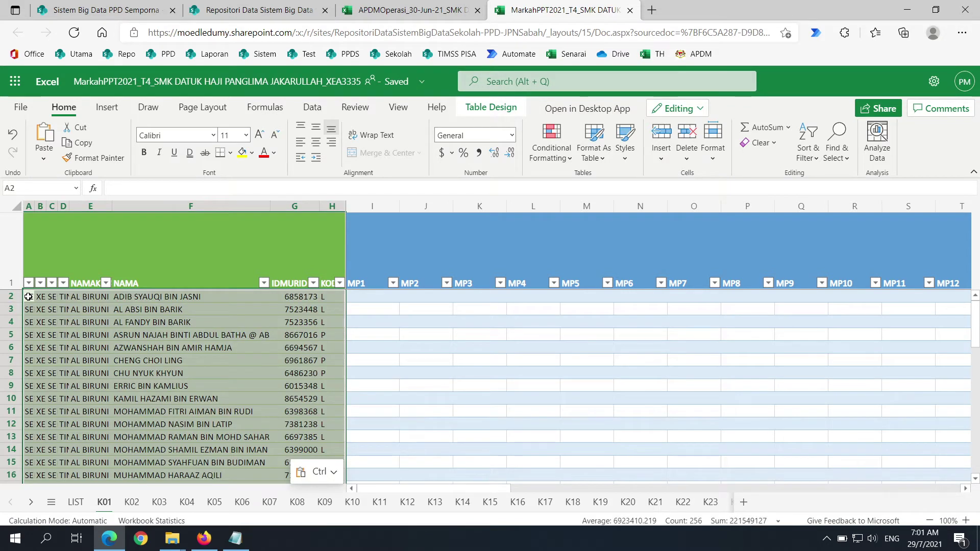
Check the AL BIRUNI student rows on sheet K01 across the green columns and down to the last student.
right_click(28, 296)
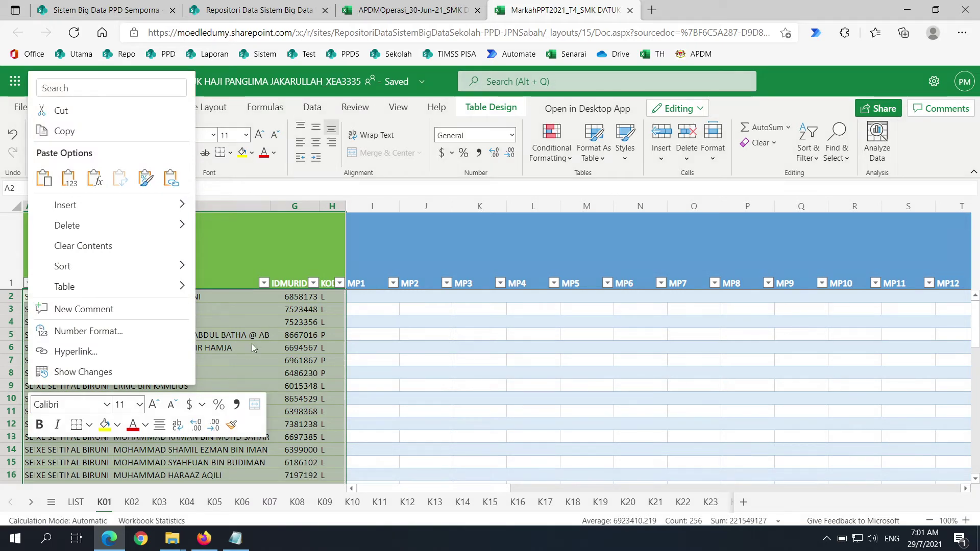
key(Escape)
scroll(260, 335, down, 8)
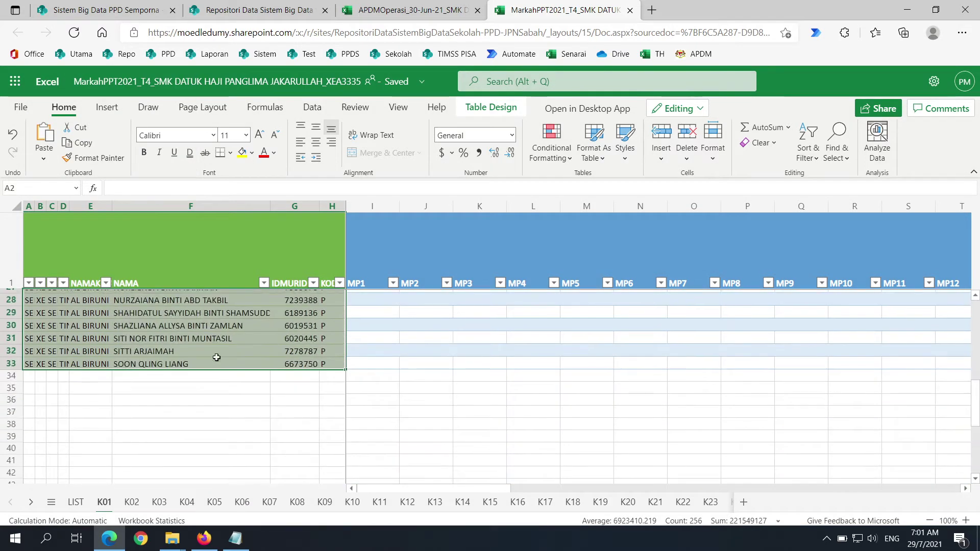
click(36, 302)
key(Right)
key(Right)
key(Right)
key(Right)
key(Right)
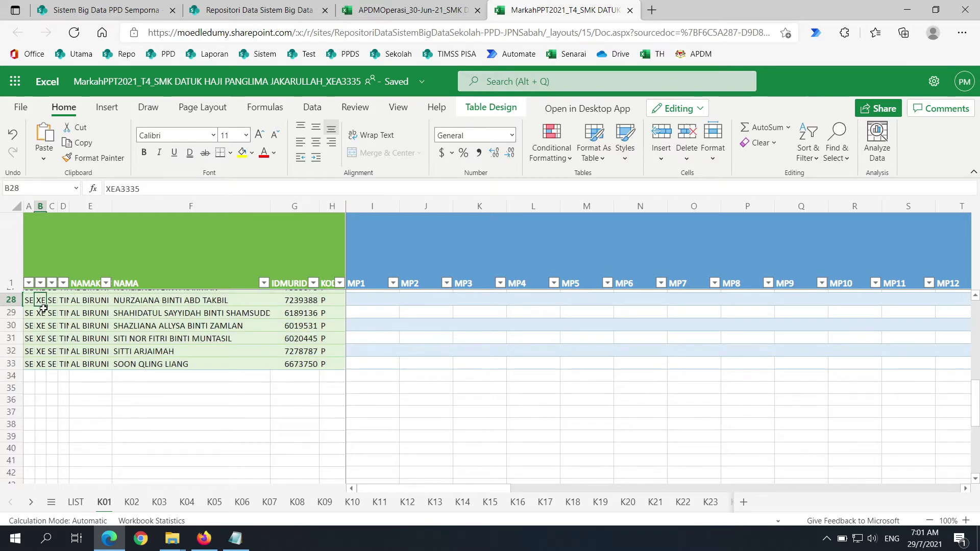
click(191, 336)
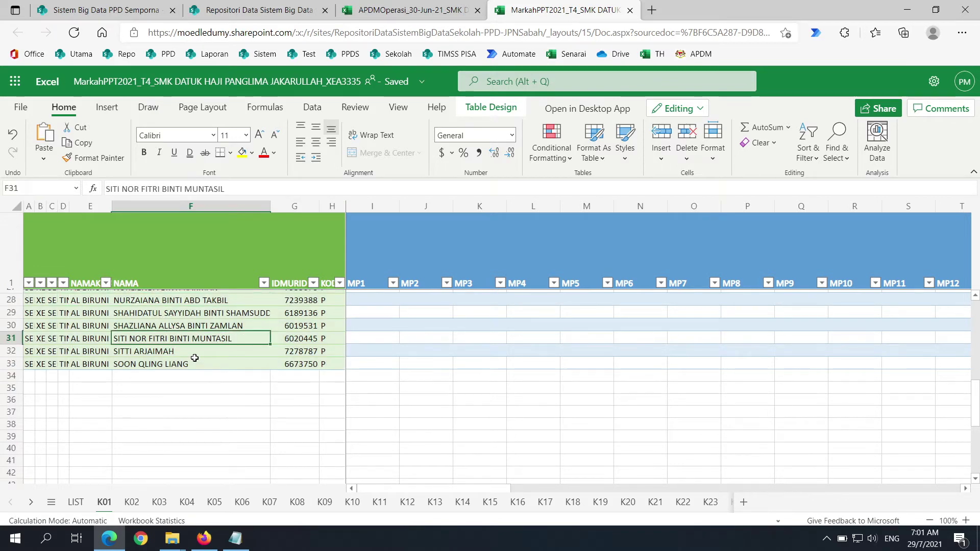
scroll(194, 358, up, 8)
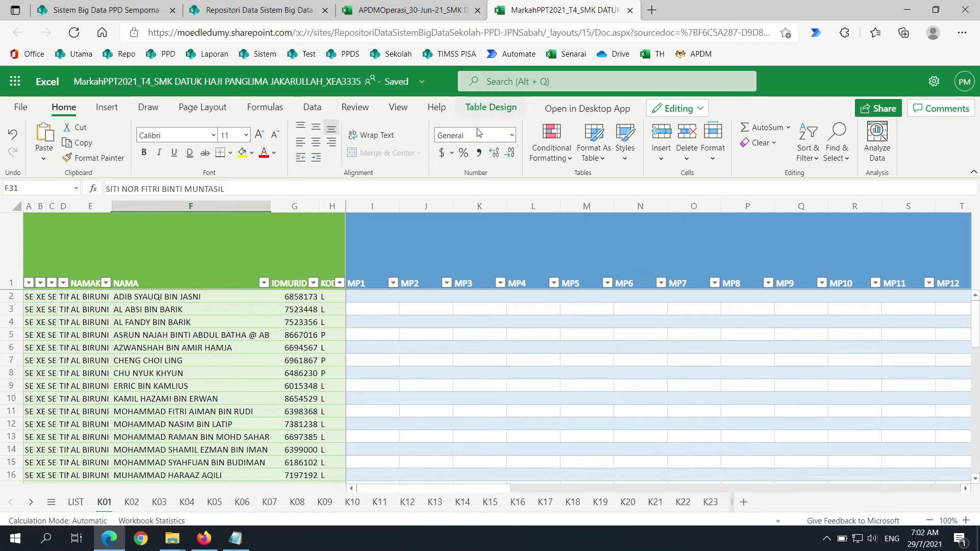
Copy the class name AL BIRUNI from cell E418 of the APDMOperasi_30-Jun-21 workbook.
mouse_move(109, 538)
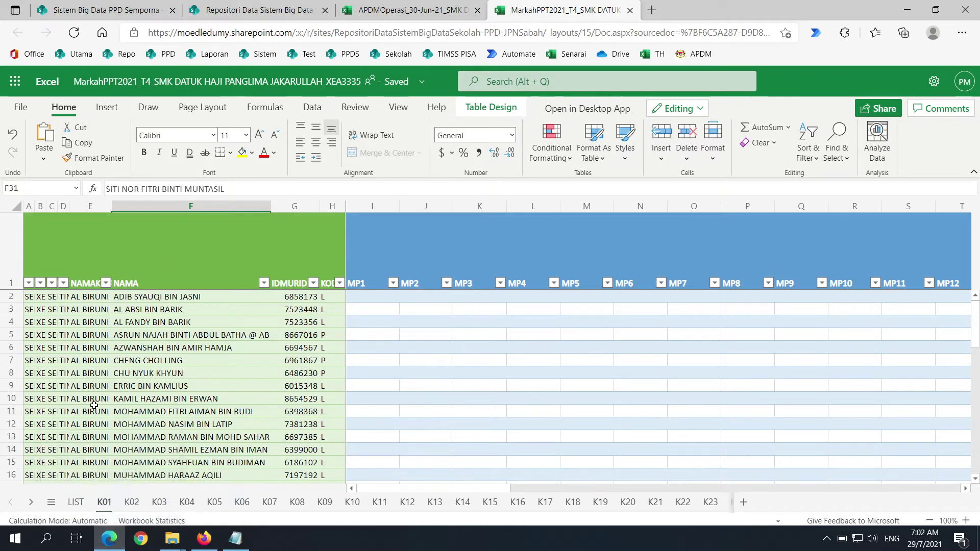
click(408, 10)
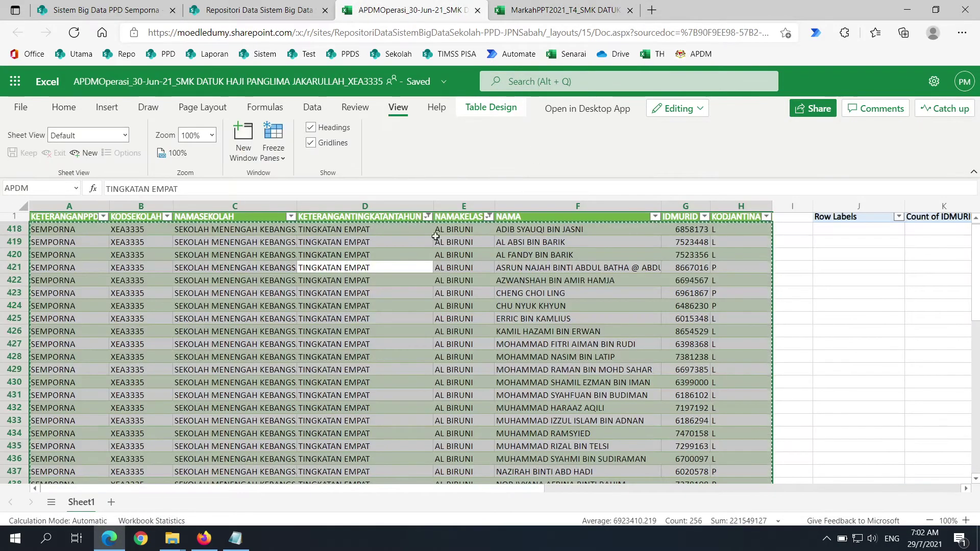
click(454, 231)
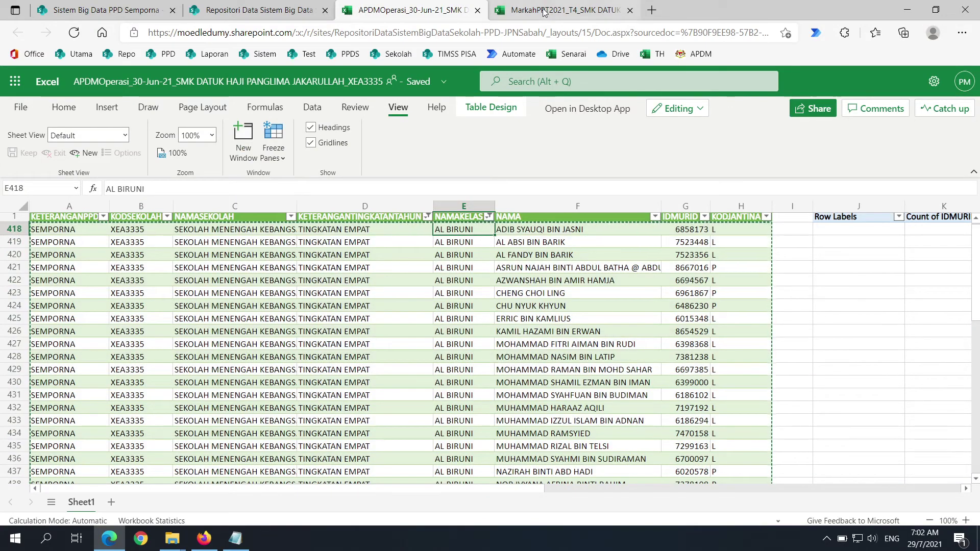
drag(147, 189, 33, 184)
key(ctrl+c)
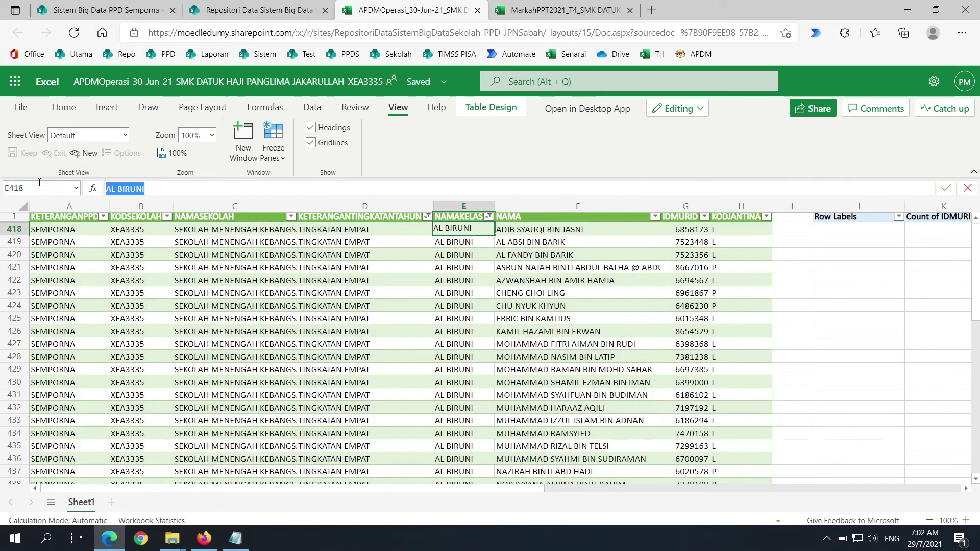
Rename sheet K01 of the MarkahPPT2021_T4 workbook to AL BIRUNI using the copied class name.
click(567, 10)
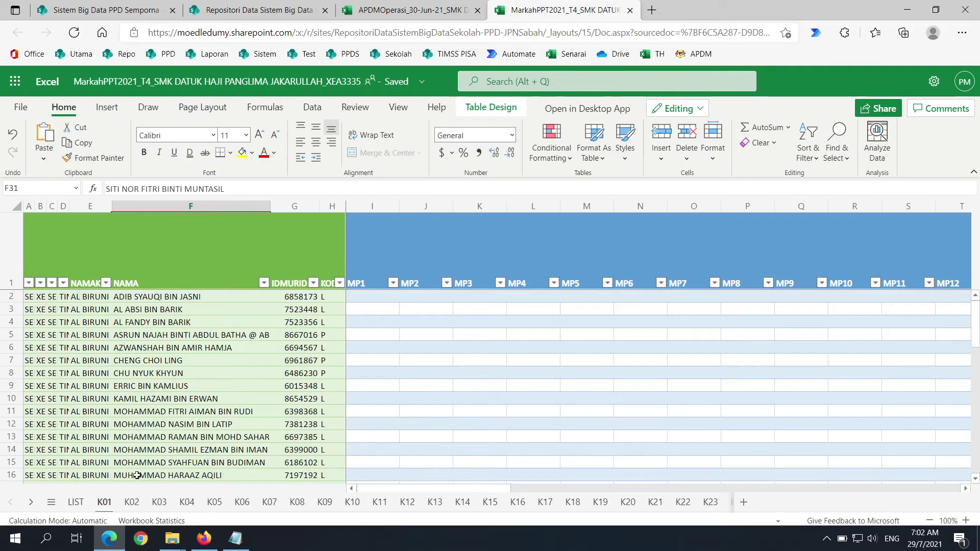
right_click(104, 502)
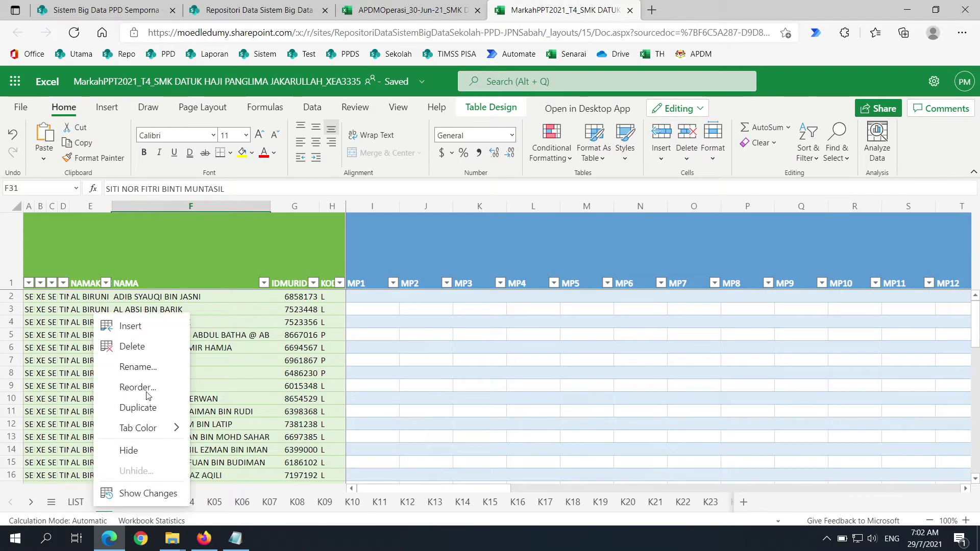
click(136, 367)
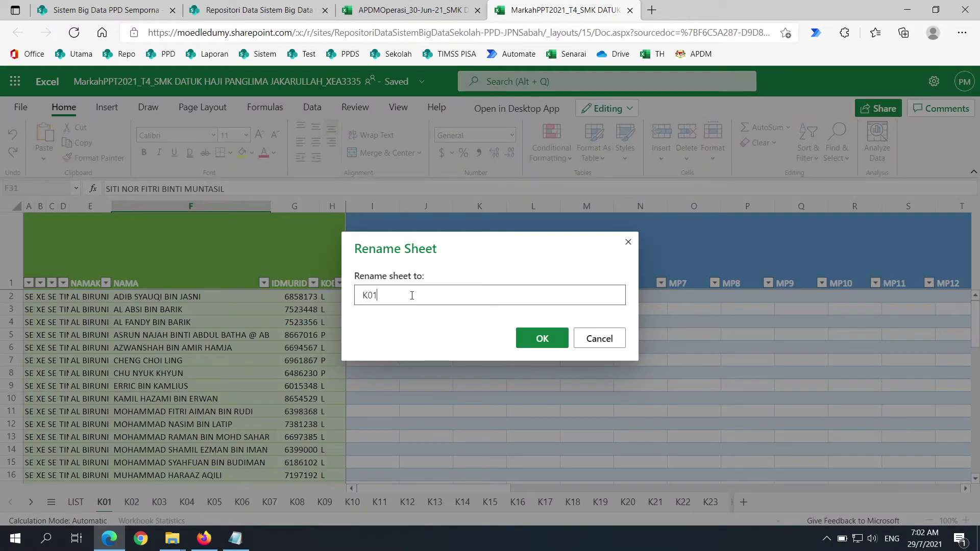
key(BackSpace)
key(BackSpace)
key(ctrl+v)
click(544, 338)
click(351, 361)
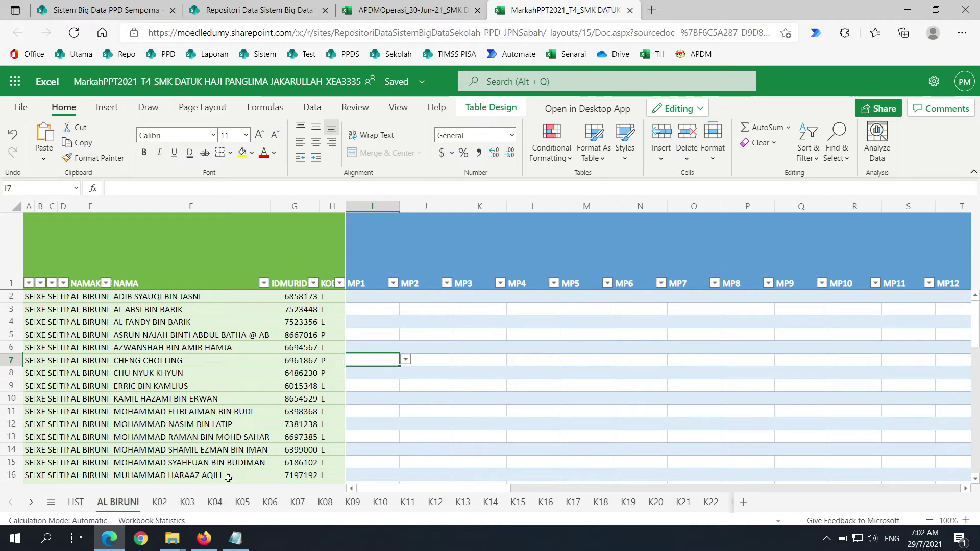
click(361, 386)
scroll(160, 327, down, 5)
scroll(152, 359, up, 5)
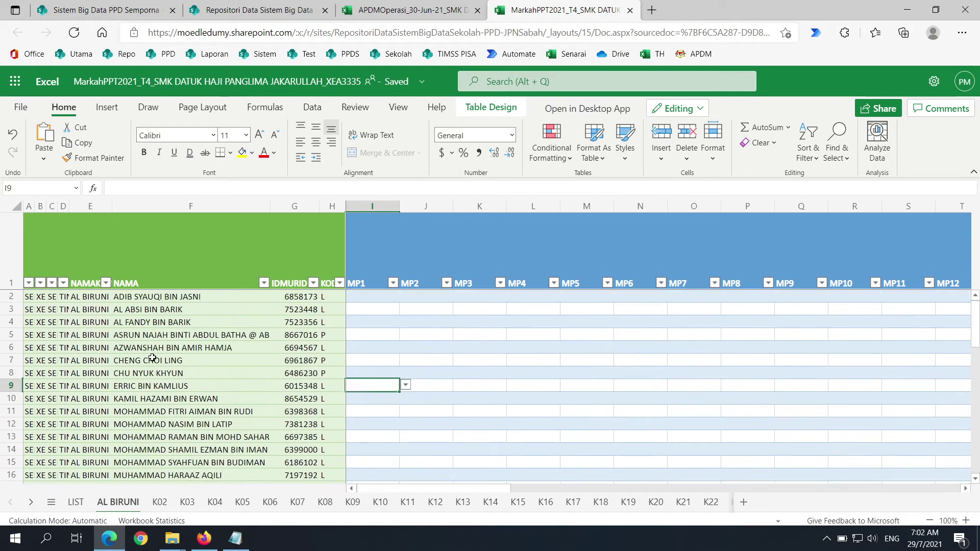
Change the NAMAKELAS filter in the APDMOperasi_30-Jun-21 student table to show only the AL FARABI class.
click(392, 10)
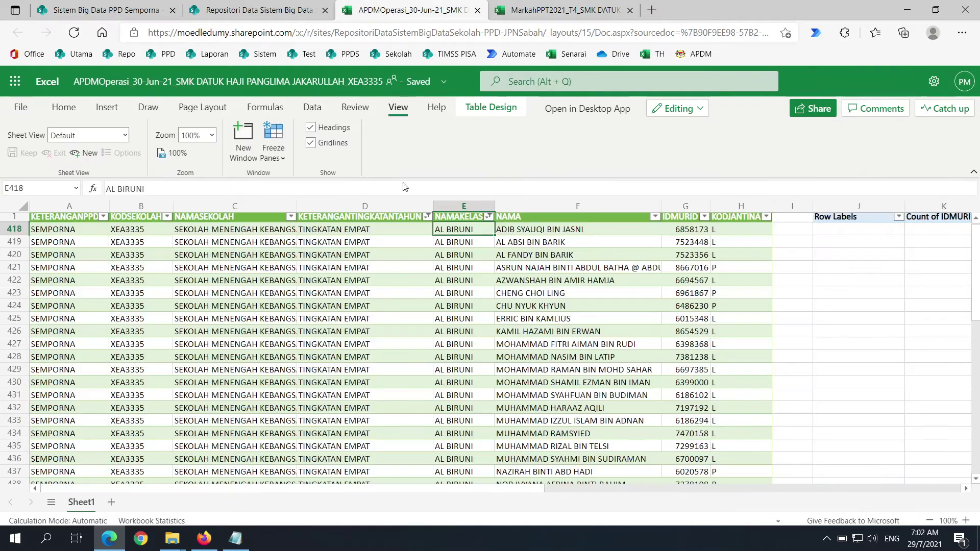
click(417, 285)
click(489, 218)
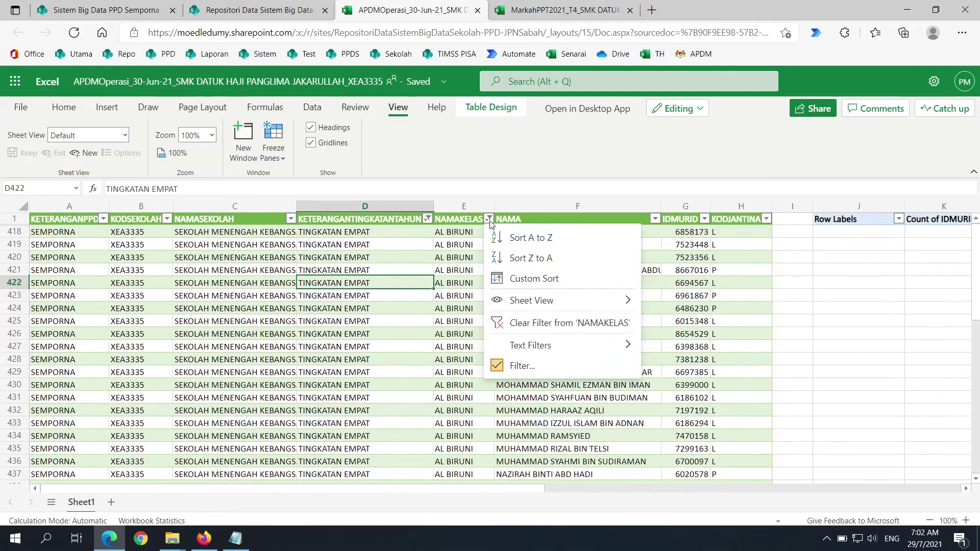
click(508, 365)
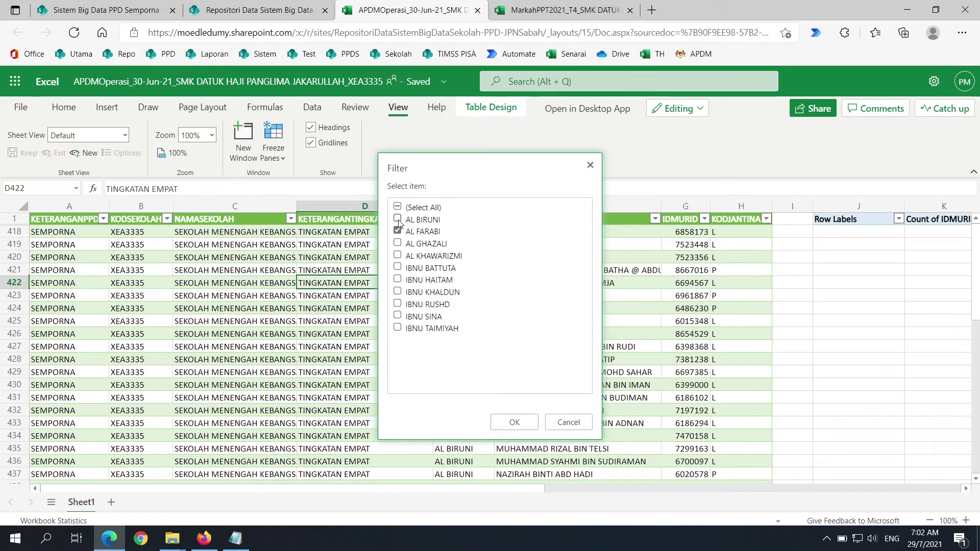
click(398, 231)
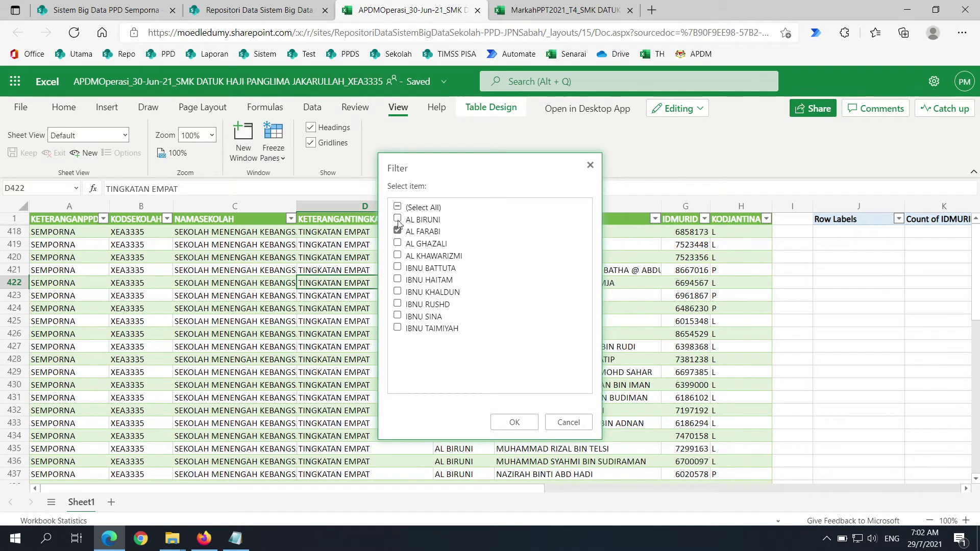
click(398, 219)
click(514, 422)
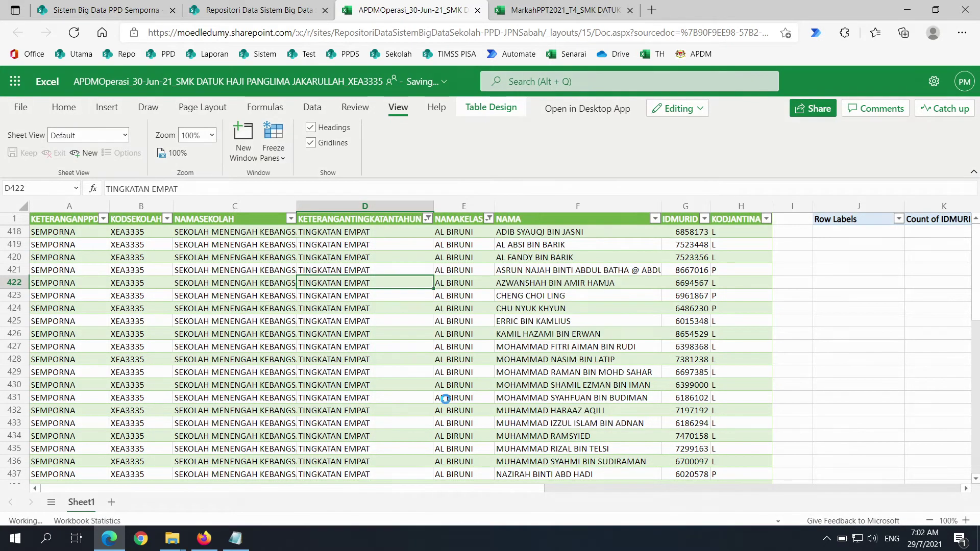
Copy all filtered AL FARABI student rows and paste them into sheet K02 of the MarkahPPT2021_T4 workbook starting at A2.
click(352, 332)
click(388, 283)
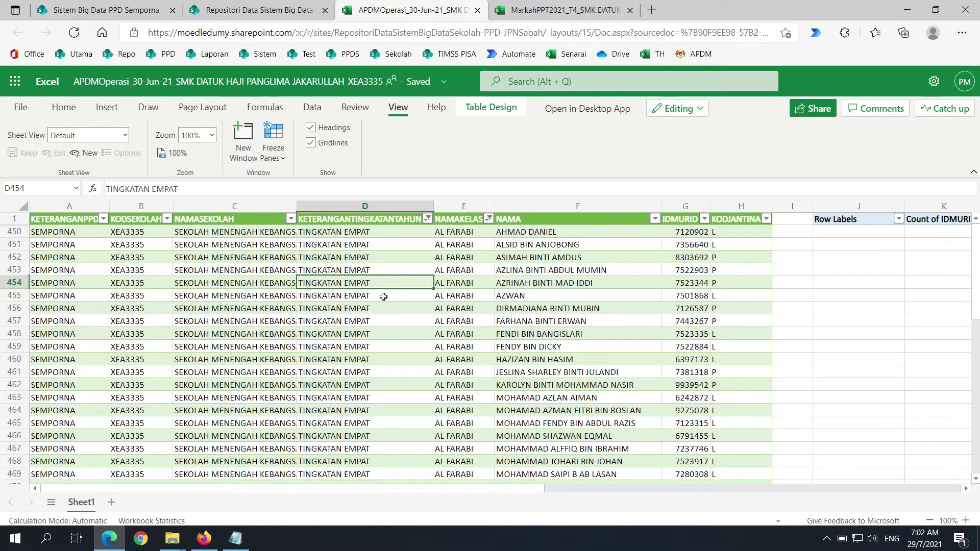
key(ctrl+a)
key(ctrl+c)
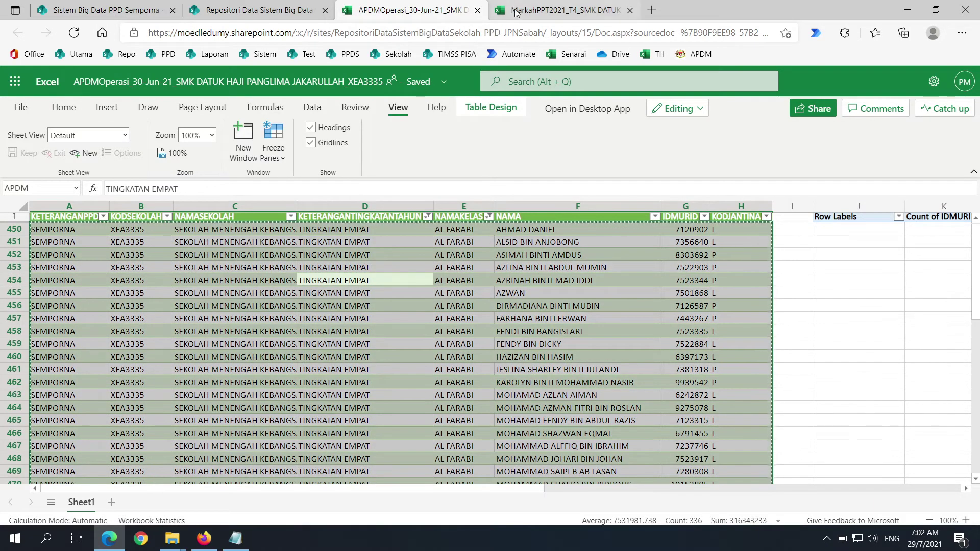
click(562, 10)
click(160, 503)
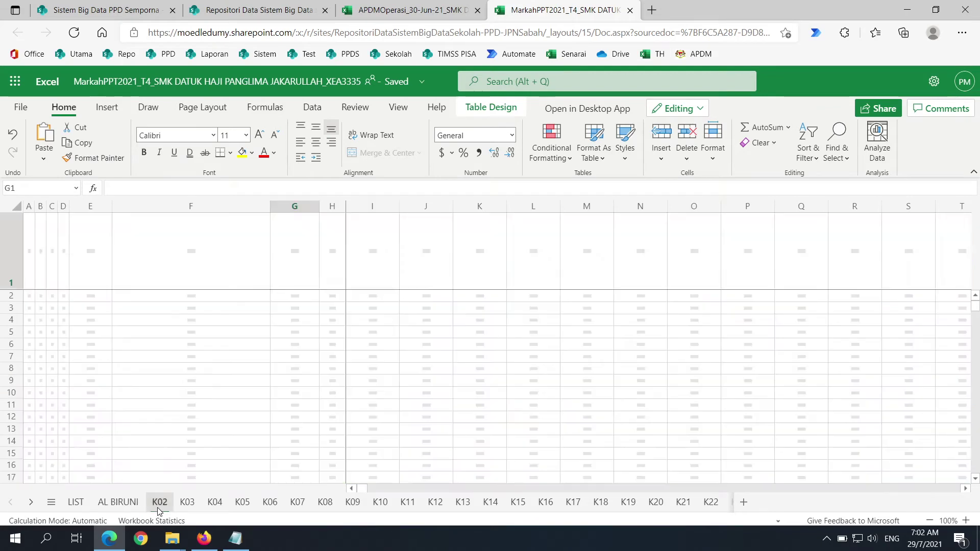
click(29, 297)
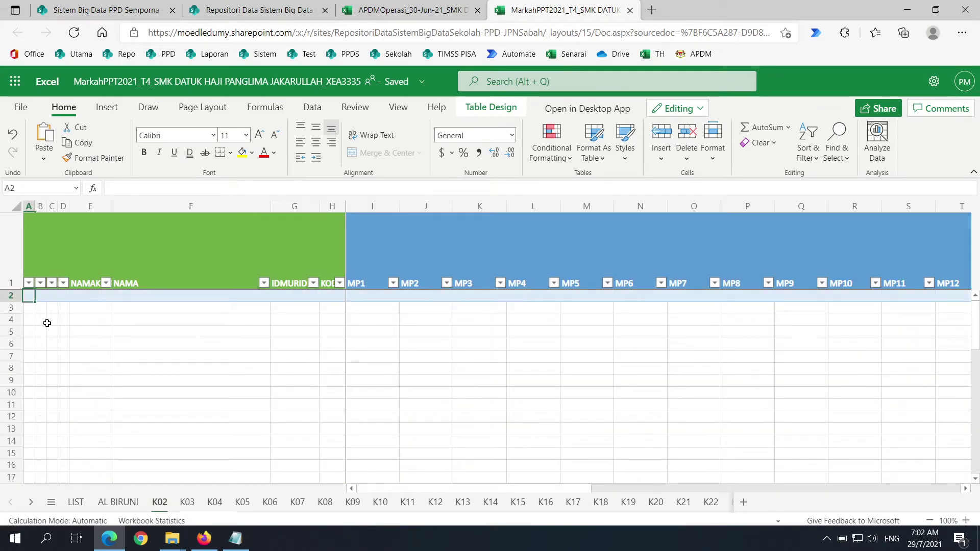
key(ctrl+v)
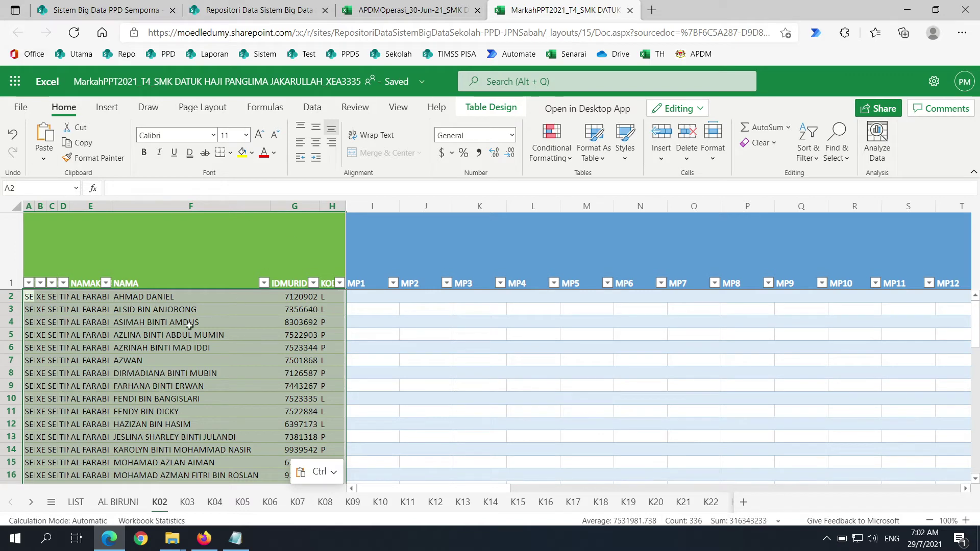
scroll(263, 363, down, 10)
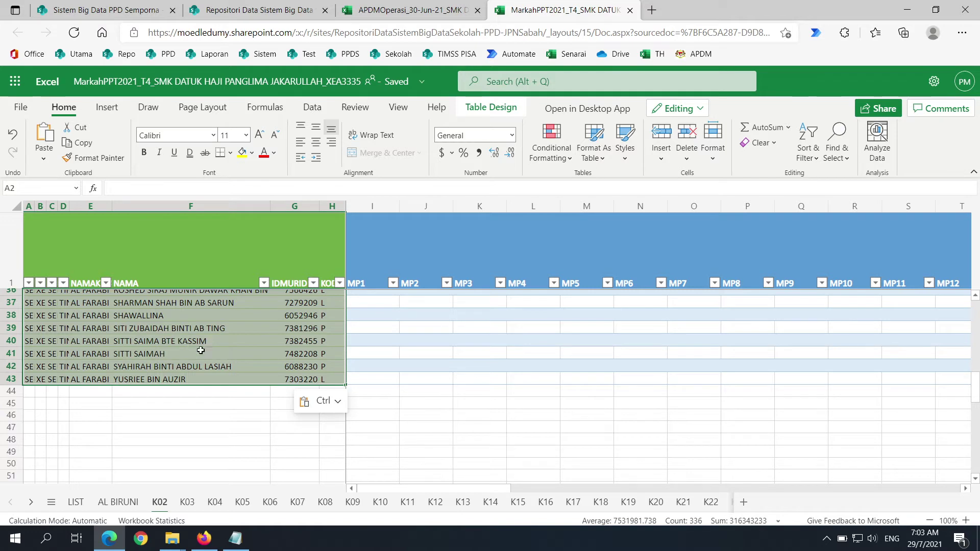
Undo the table expansion and the pasting of the AL FARABI student rows on sheet K02.
click(14, 134)
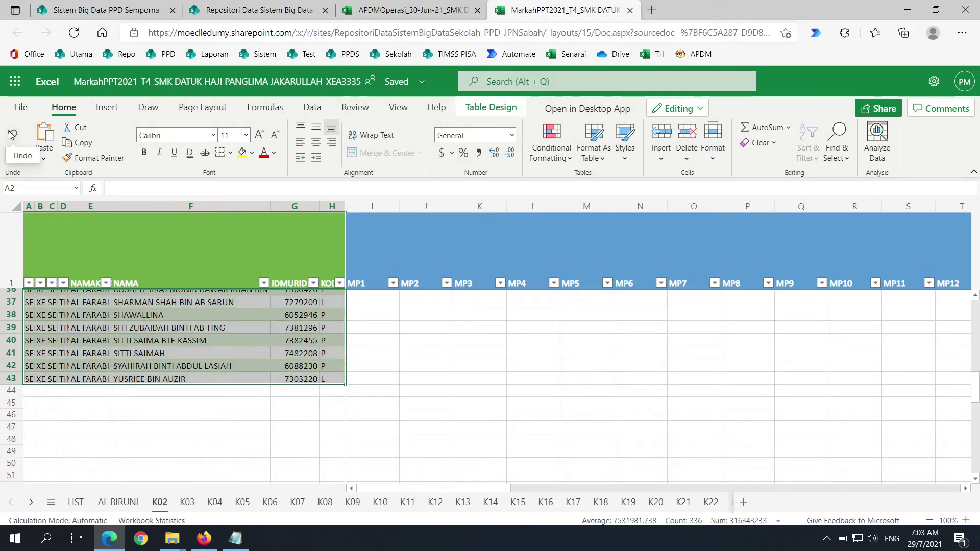
scroll(394, 399, up, 10)
scroll(422, 374, up, 1)
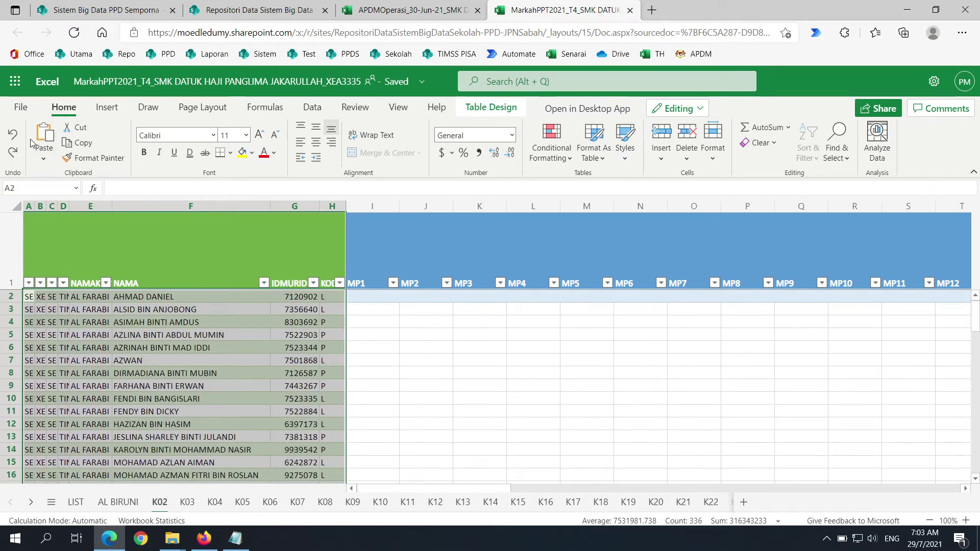
click(13, 134)
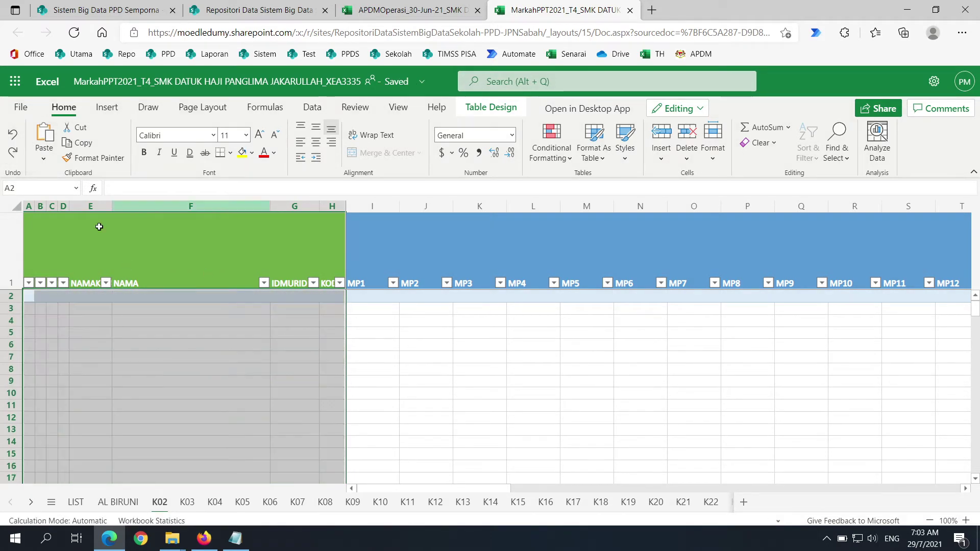
click(380, 359)
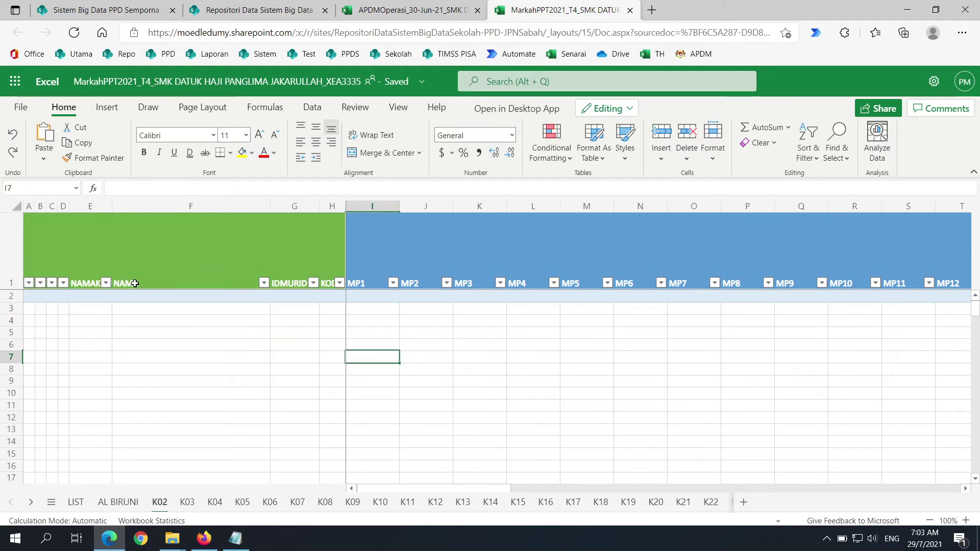
Paste the copied AL FARABI student rows into sheet K02 of the MarkahPPT2021_T4 workbook starting at A2 and check the pasted list.
click(409, 10)
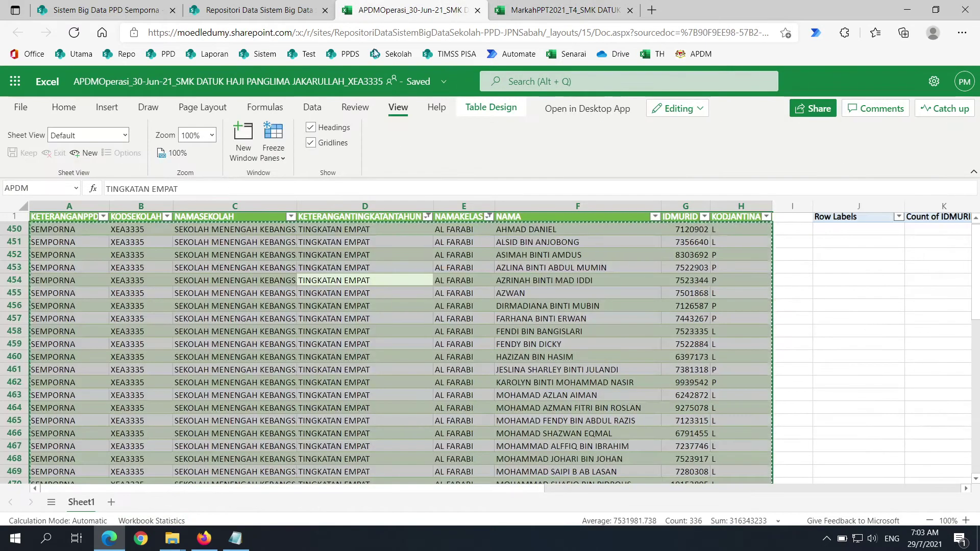
click(561, 10)
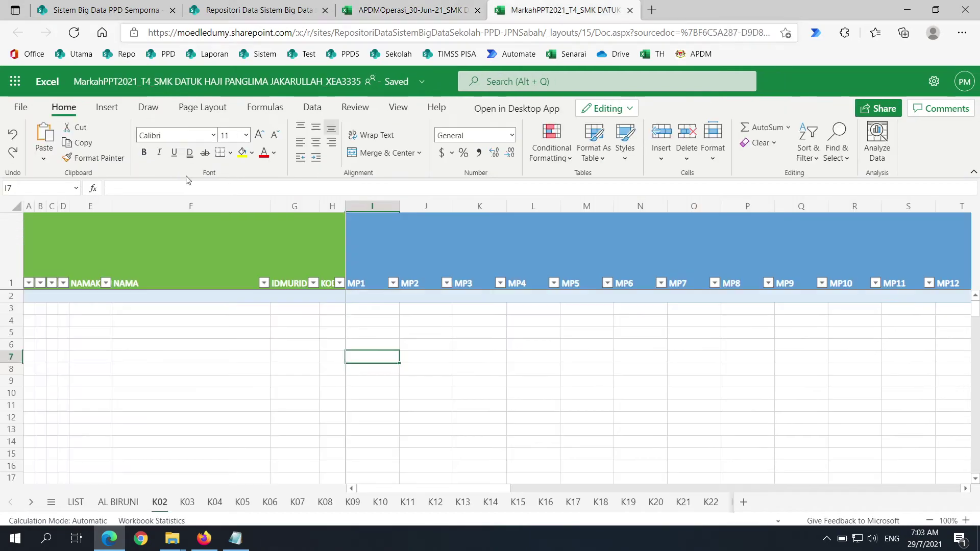
click(28, 297)
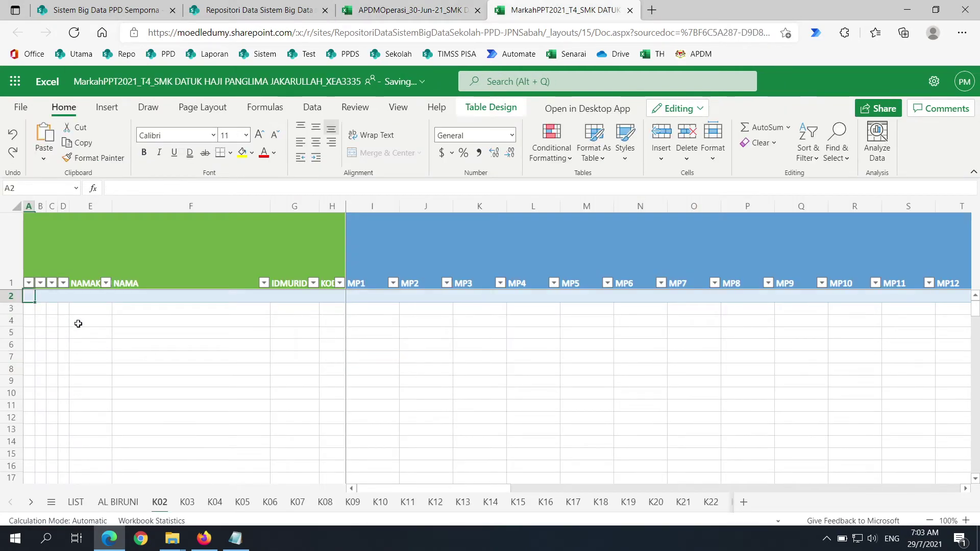
key(ctrl+v)
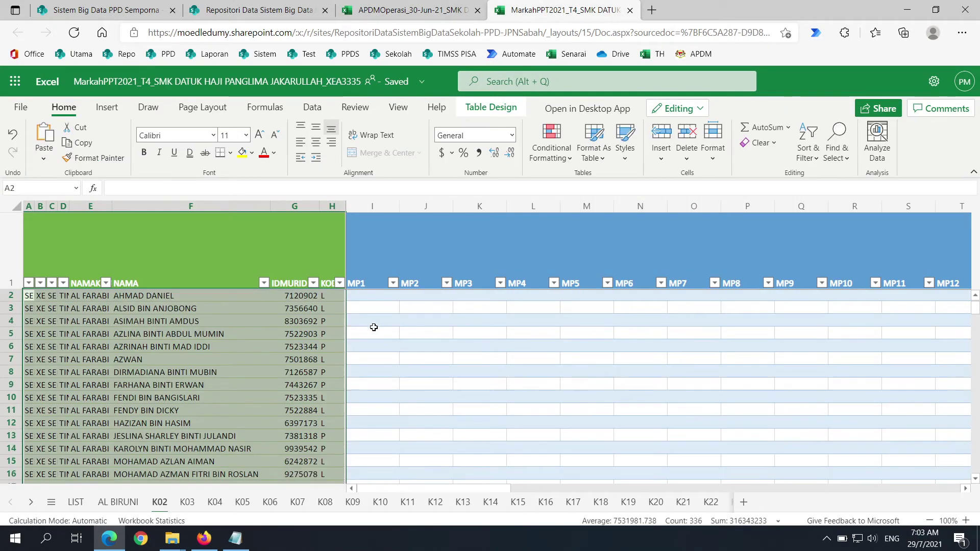
scroll(377, 327, down, 14)
scroll(357, 339, up, 14)
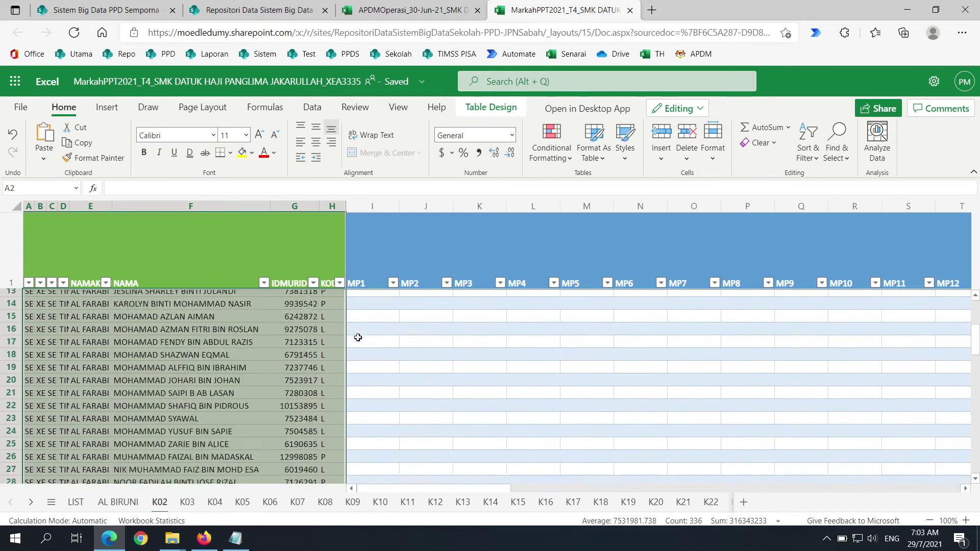
Change the NAMAKELAS filter in the APDMOperasi_30-Jun-21 student table to show only the AL GHAZALI class.
click(408, 10)
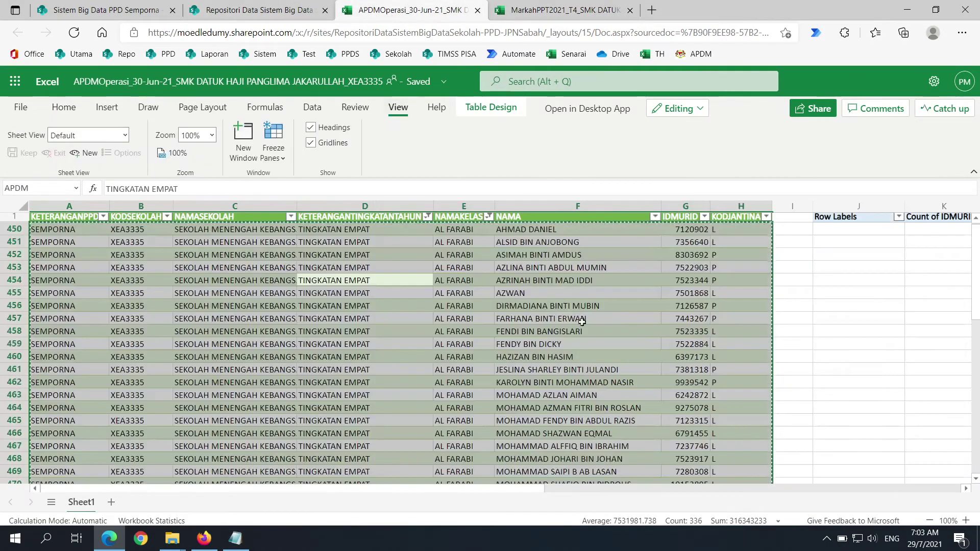
click(488, 219)
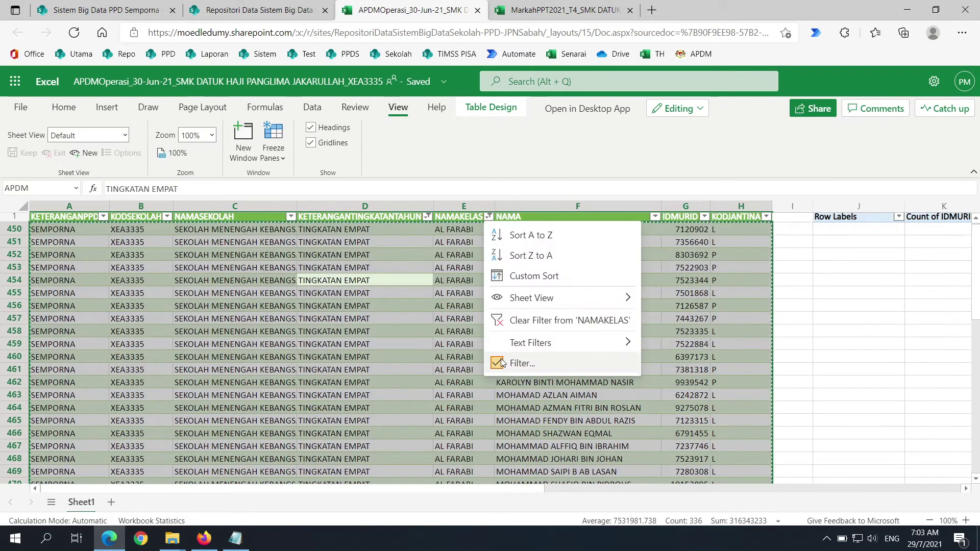
click(460, 364)
click(420, 231)
click(421, 244)
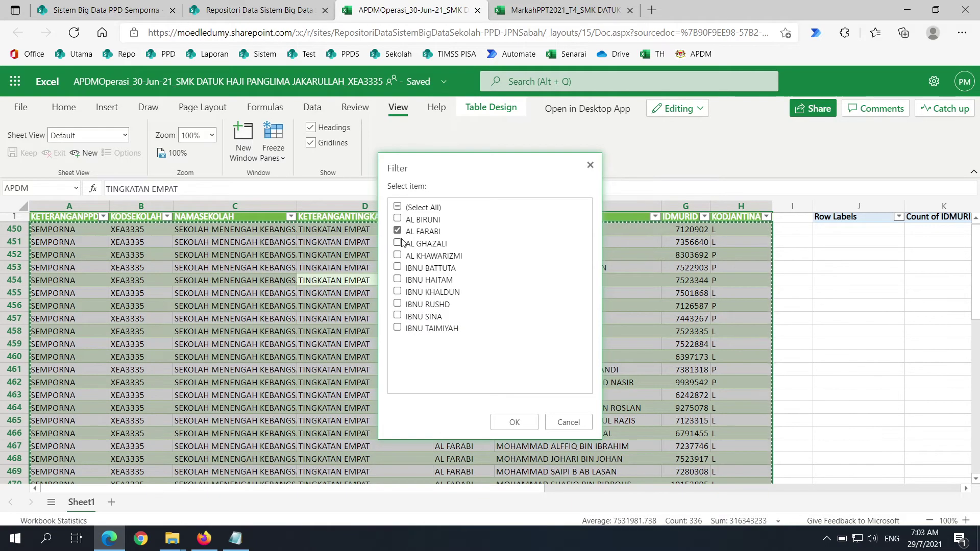
click(515, 422)
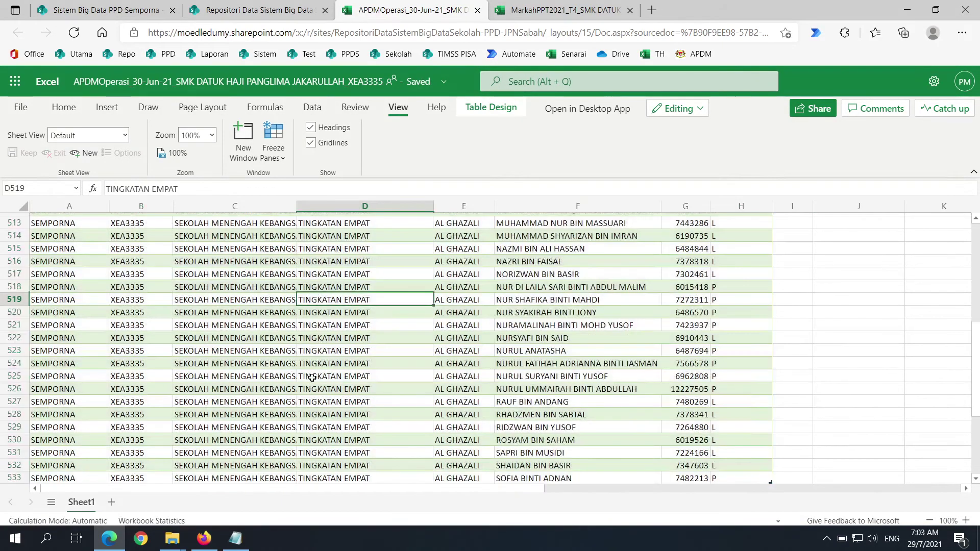
Copy all filtered AL GHAZALI student rows, check sheet K02 of the MarkahPPT2021_T4 workbook, and return to the APDMOperasi_30-Jun-21 table.
scroll(312, 378, up, 7)
click(398, 330)
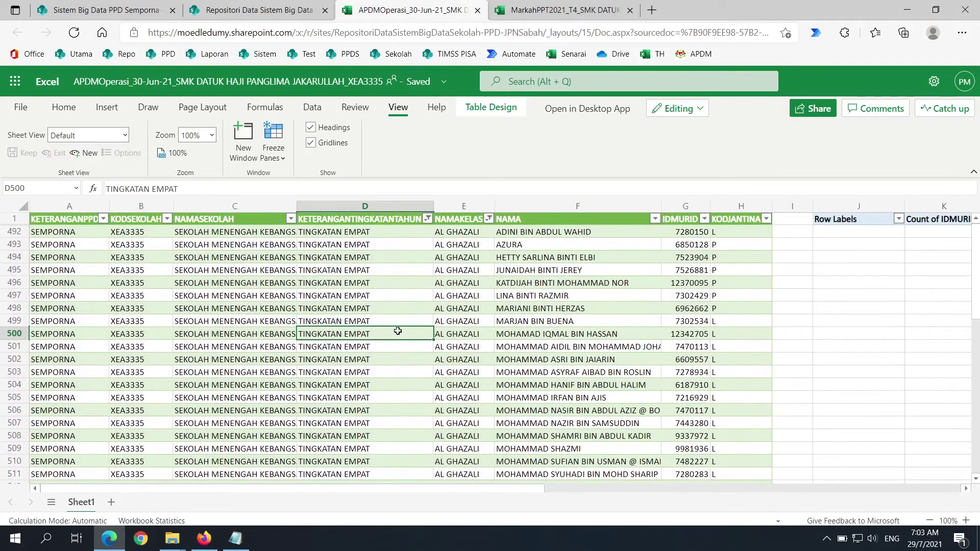
key(ctrl+a)
key(ctrl+c)
key(ctrl+Tab)
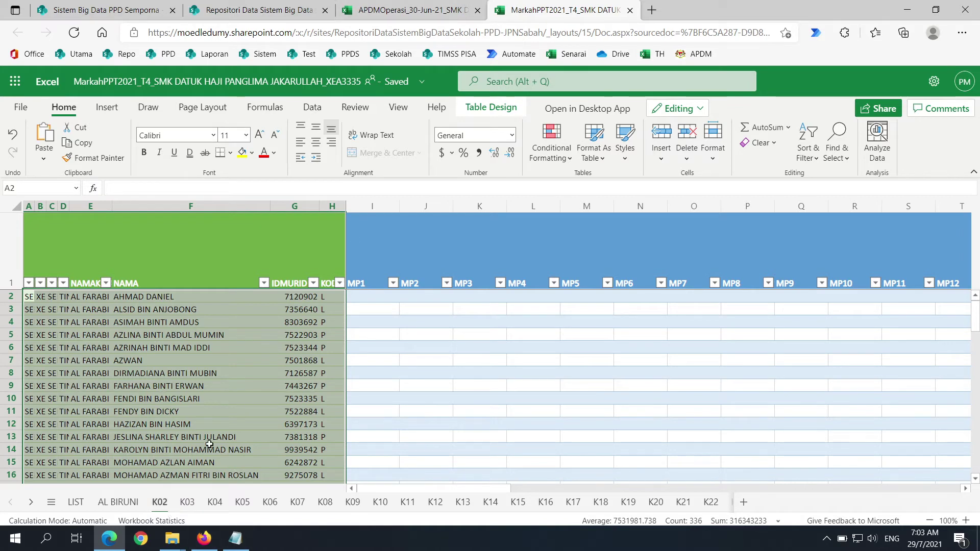
click(239, 335)
click(424, 10)
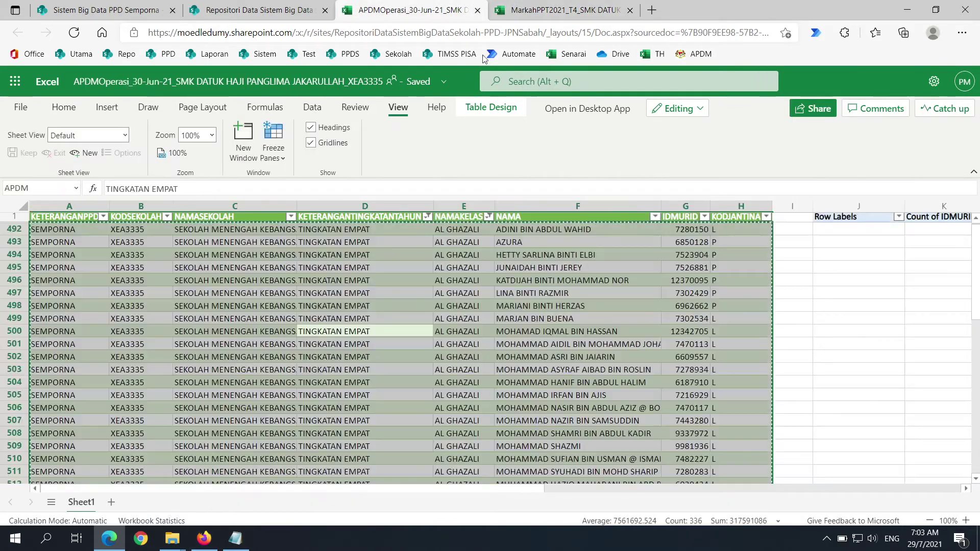
Set the NAMAKELAS filter in the student table back to only the AL FARABI class.
click(489, 217)
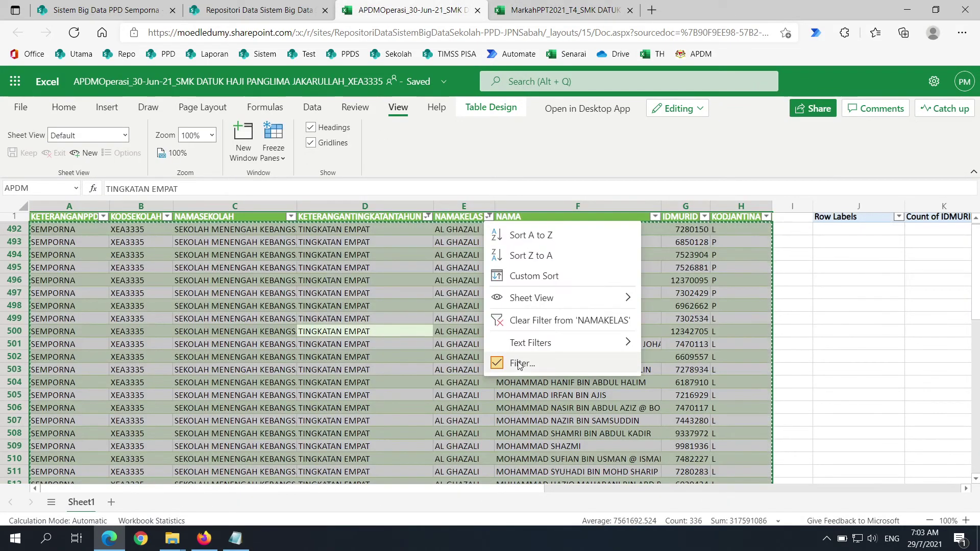
click(506, 363)
click(397, 230)
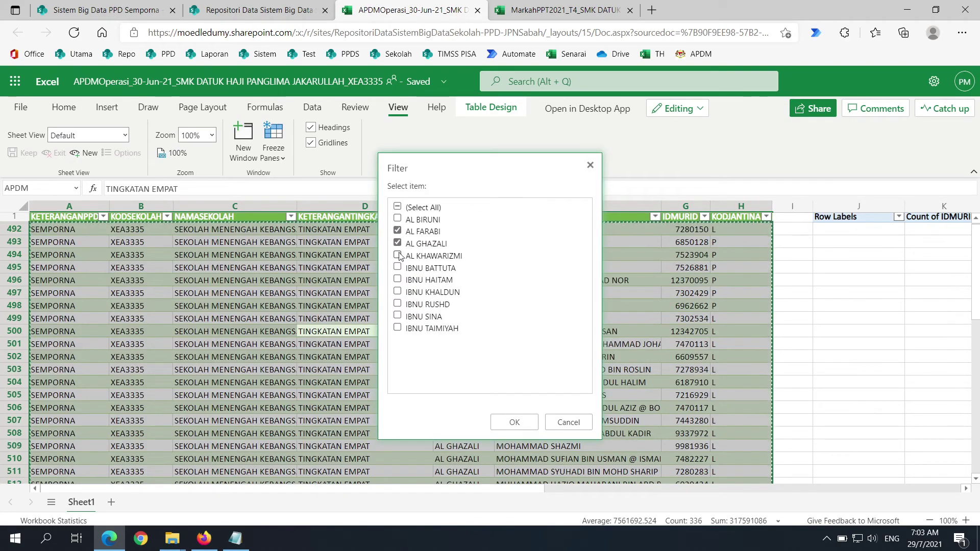
click(397, 243)
click(515, 422)
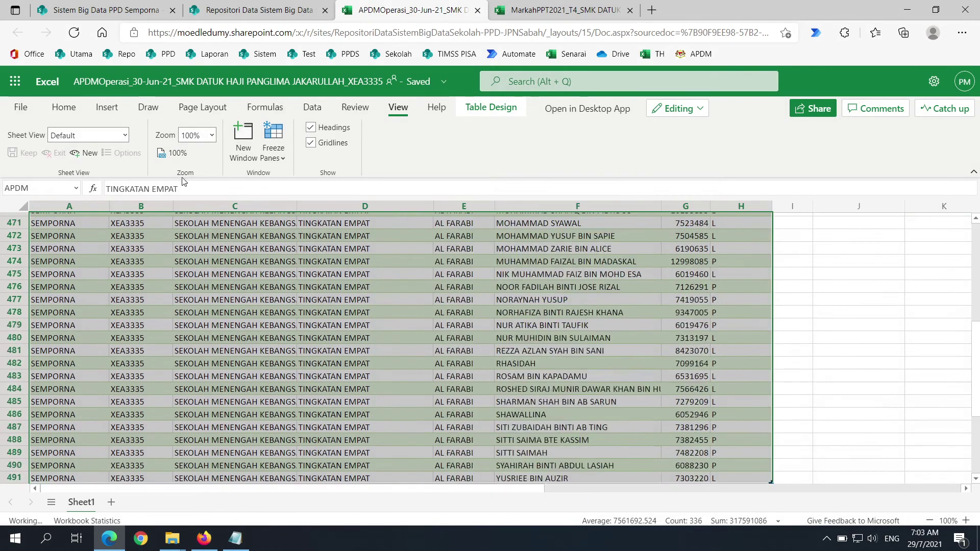
Copy the class name AL FARABI from the first filtered NAMAKELAS cell, E450, and switch to the MarkahPPT2021_T4 workbook.
scroll(388, 273, up, 1)
scroll(388, 273, up, 5)
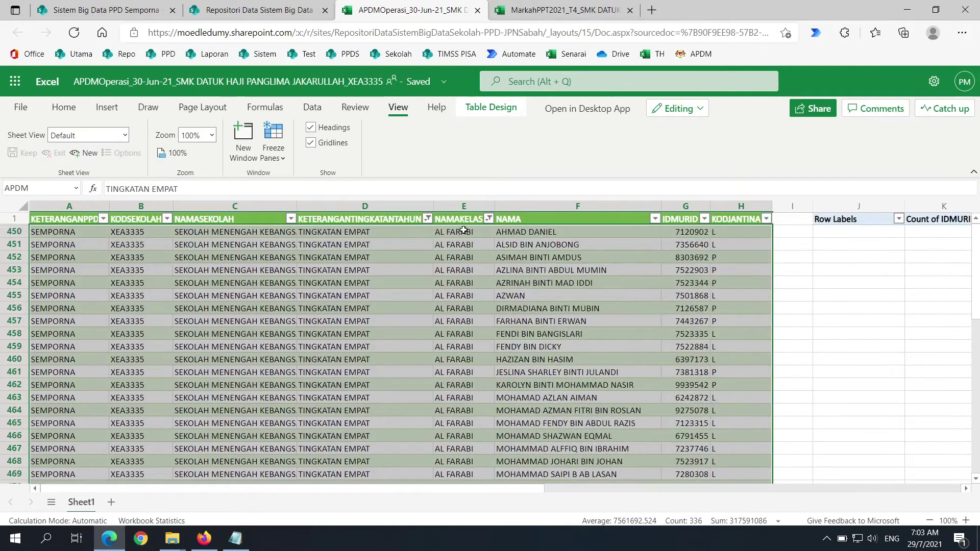
click(465, 232)
triple_click(157, 189)
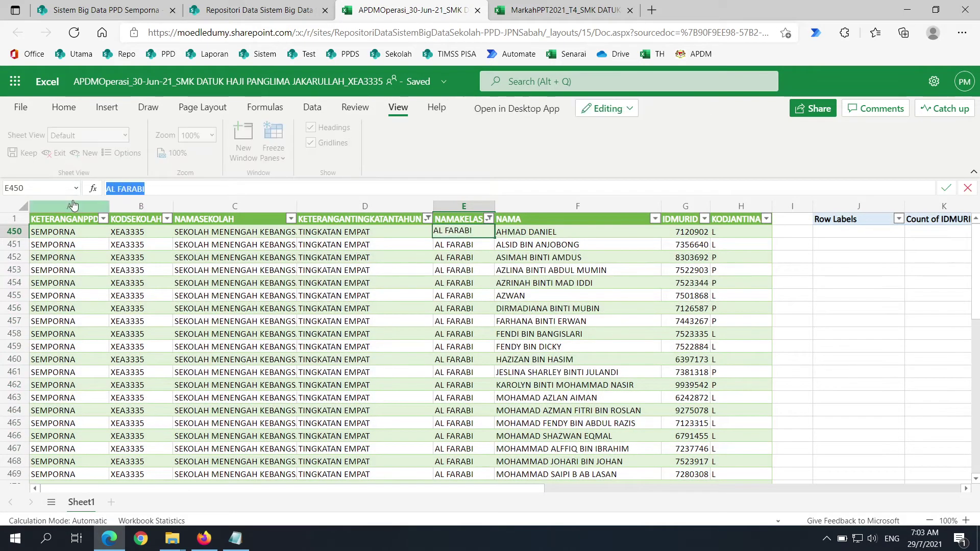
click(541, 11)
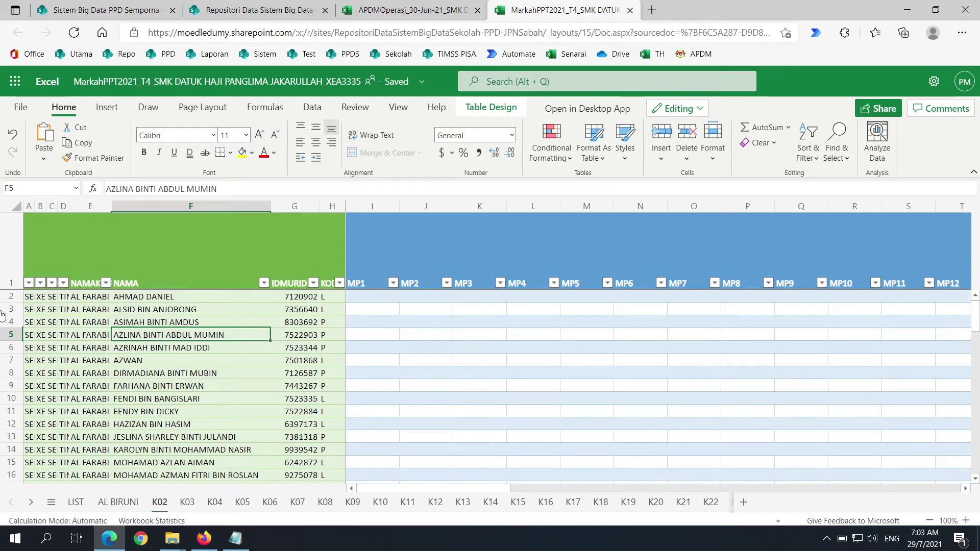
Rename sheet K02 to AL FARABI using the copied class name.
double_click(162, 503)
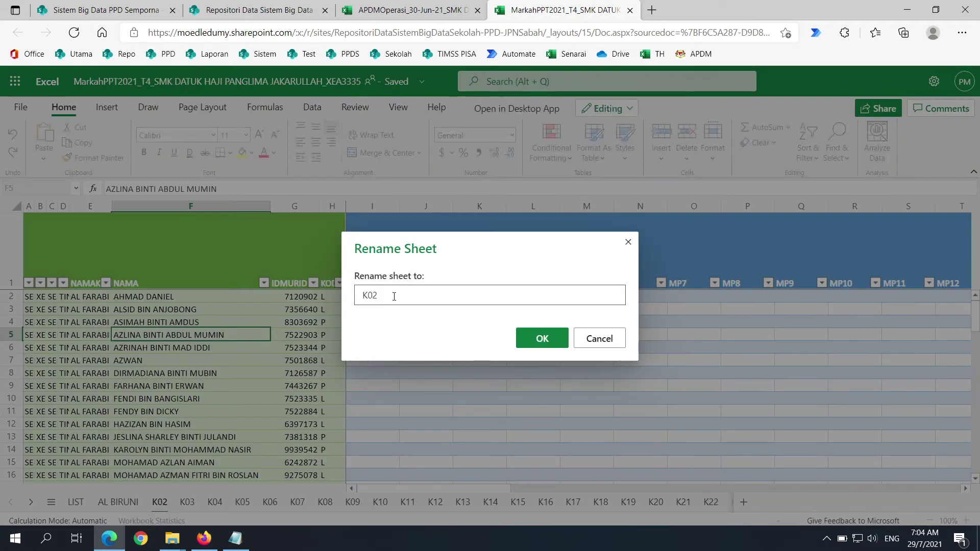
key(BackSpace)
key(BackSpace)
key(ctrl+v)
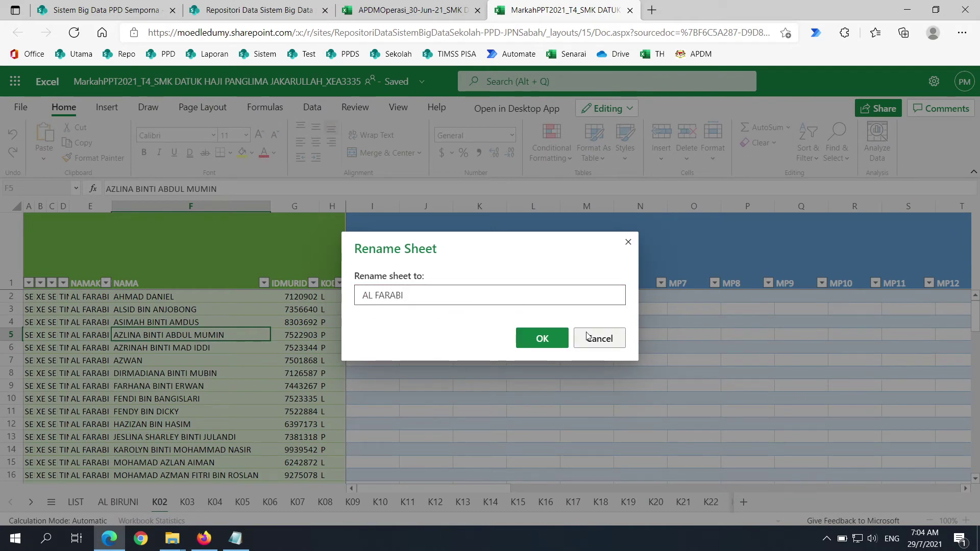
key(Return)
Review the student lists on the AL BIRUNI and AL FARABI sheets and their subject columns MP1 to MP30.
click(118, 503)
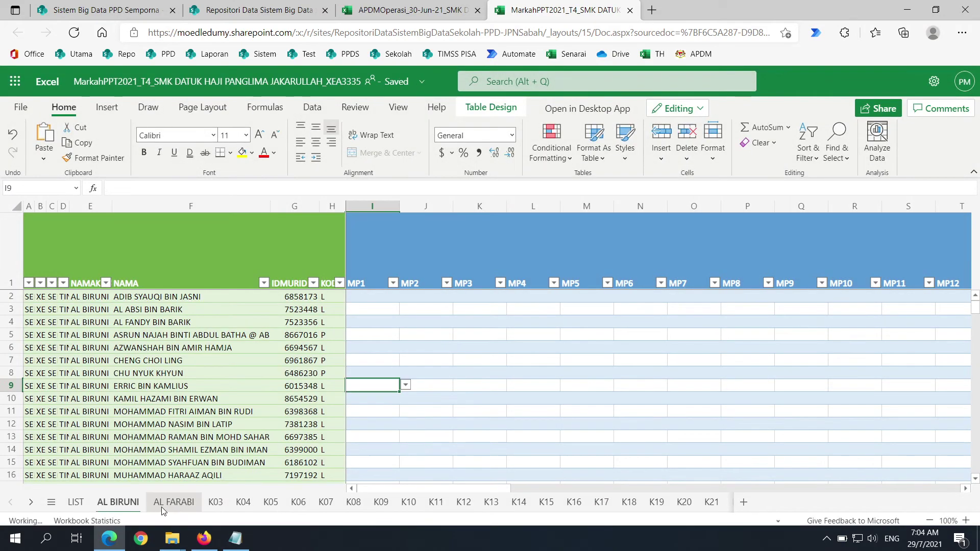
click(166, 508)
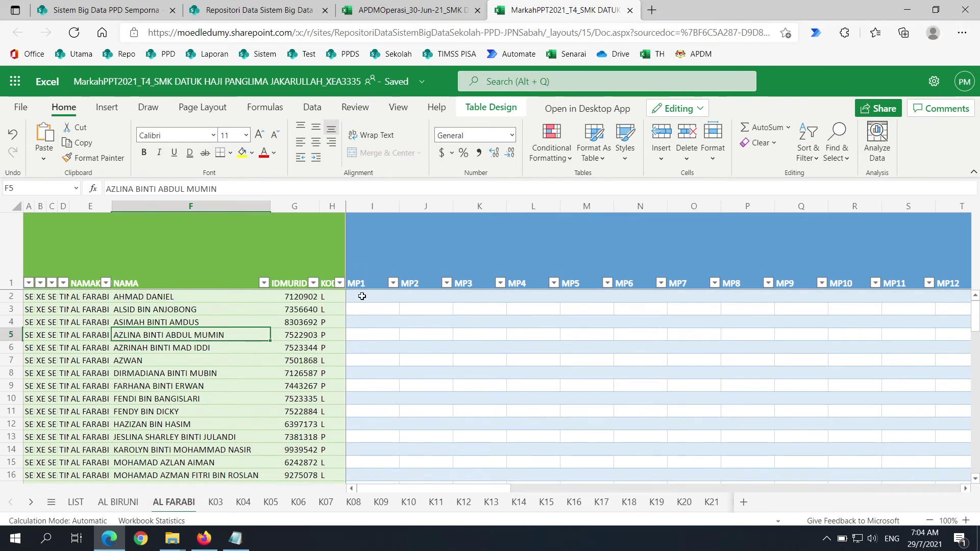
scroll(346, 306, down, 6)
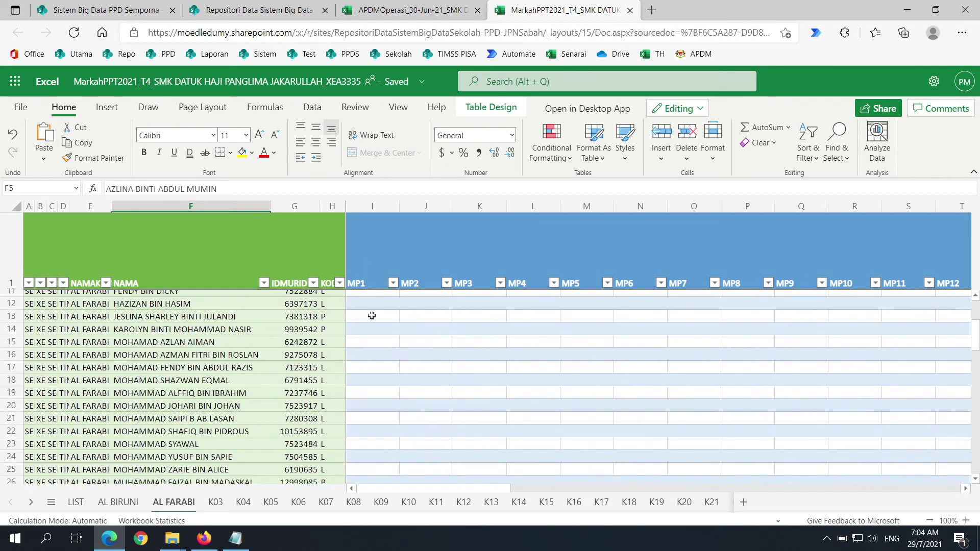
scroll(375, 353, up, 6)
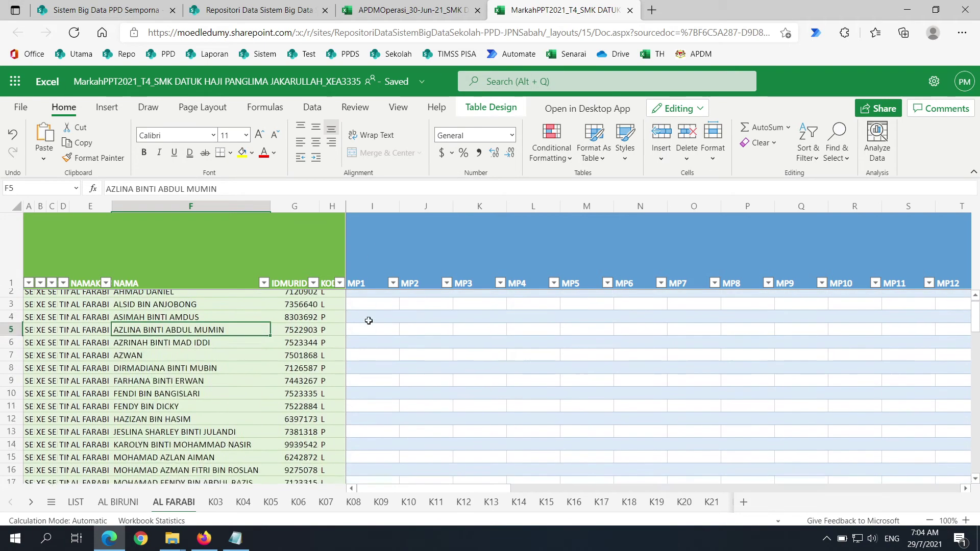
scroll(378, 337, down, 10)
scroll(389, 365, up, 10)
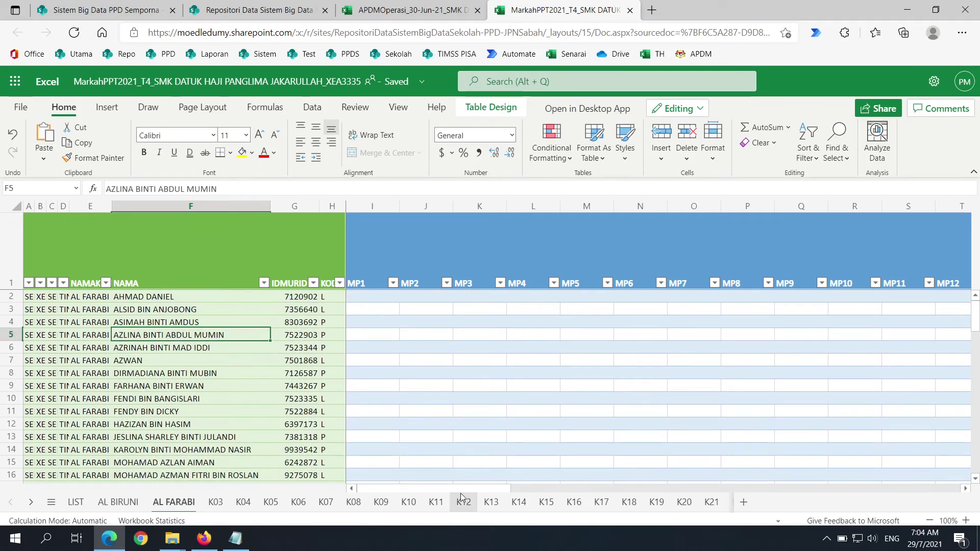
scroll(465, 498, right, 1)
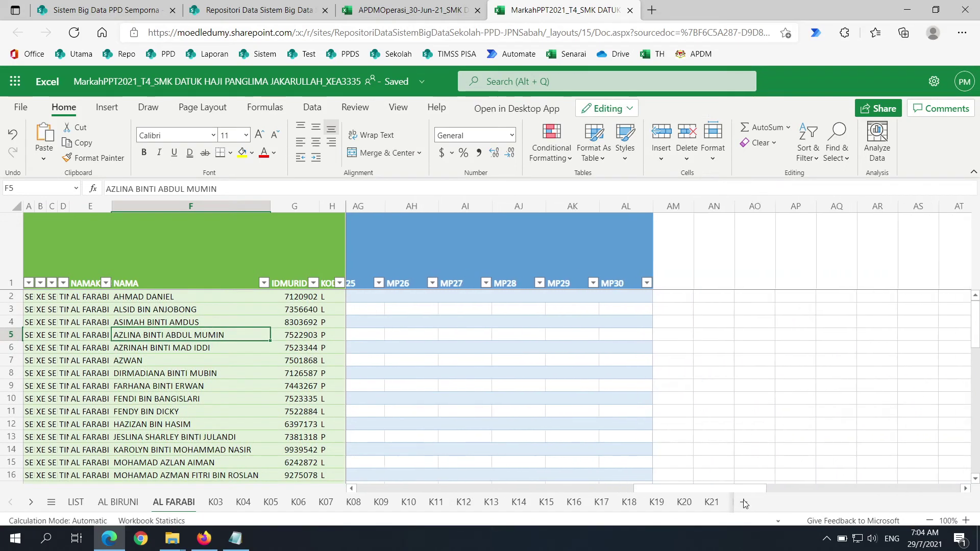
click(117, 503)
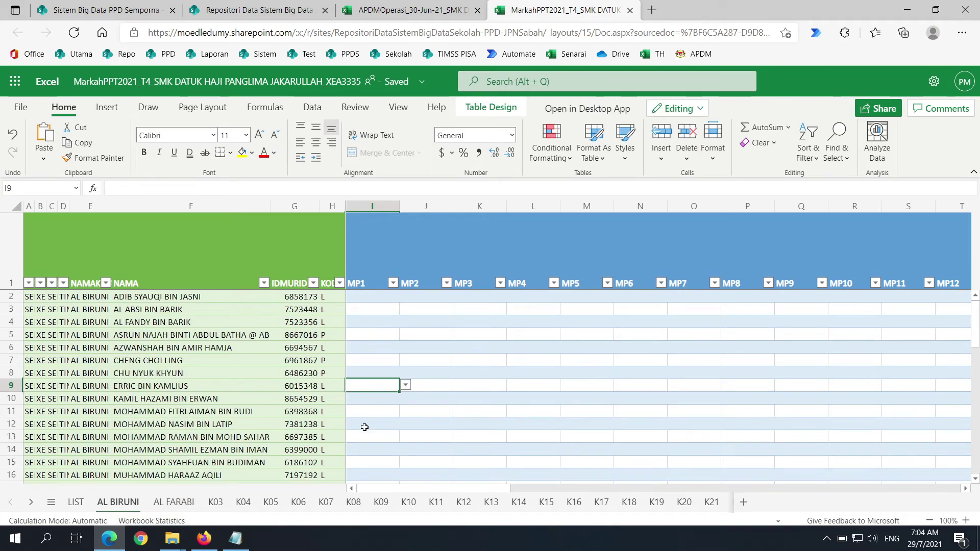
click(299, 412)
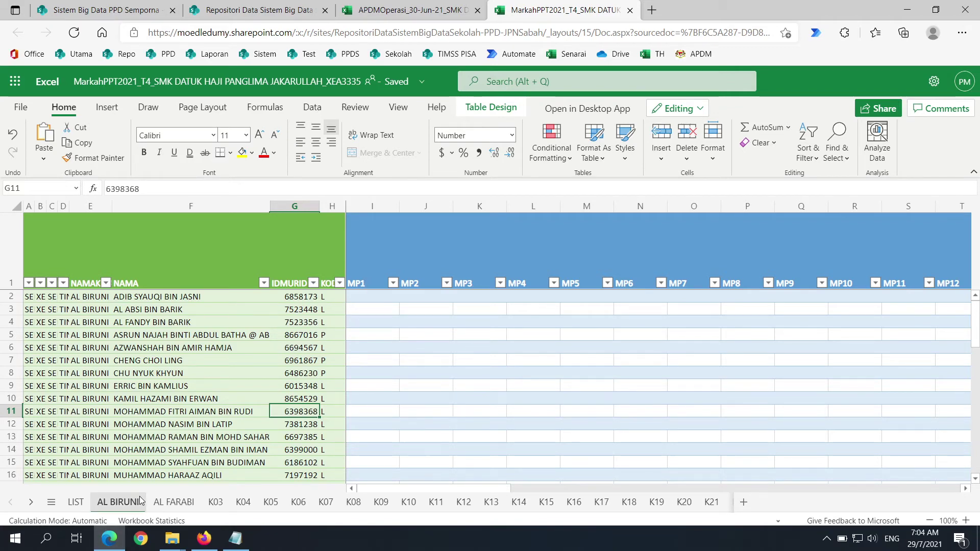
click(365, 248)
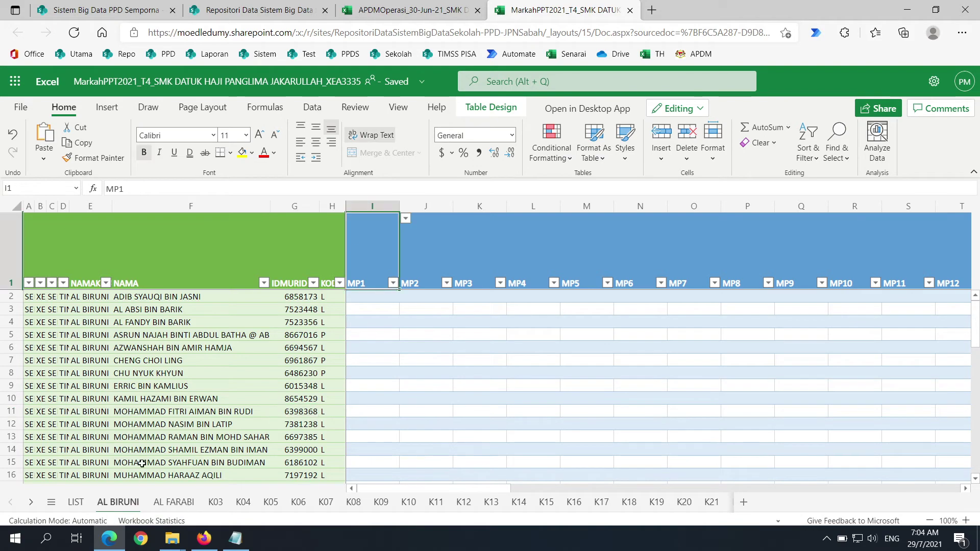
Examine the subject codes and names on the LIST sheet down to its last entries, and return to the AL BIRUNI sheet.
click(76, 501)
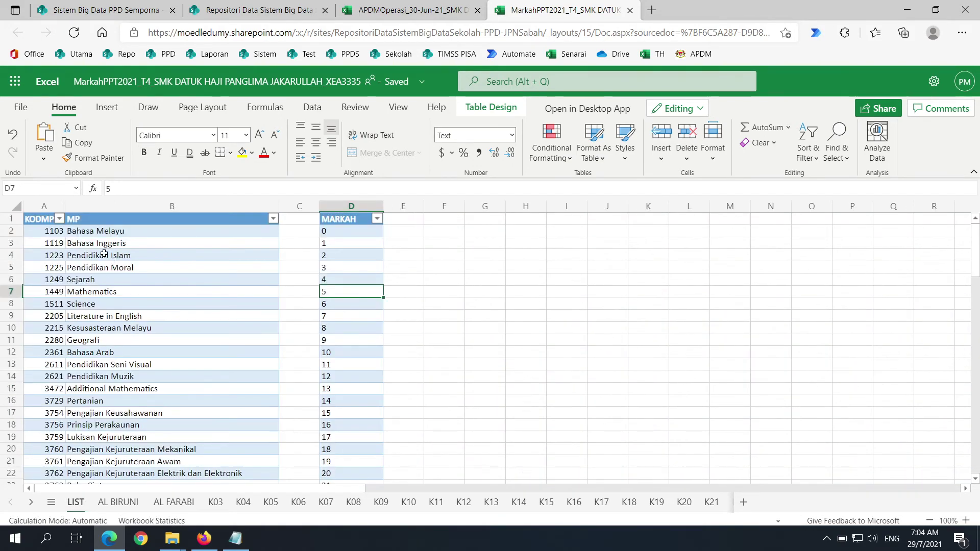
scroll(99, 231, down, 20)
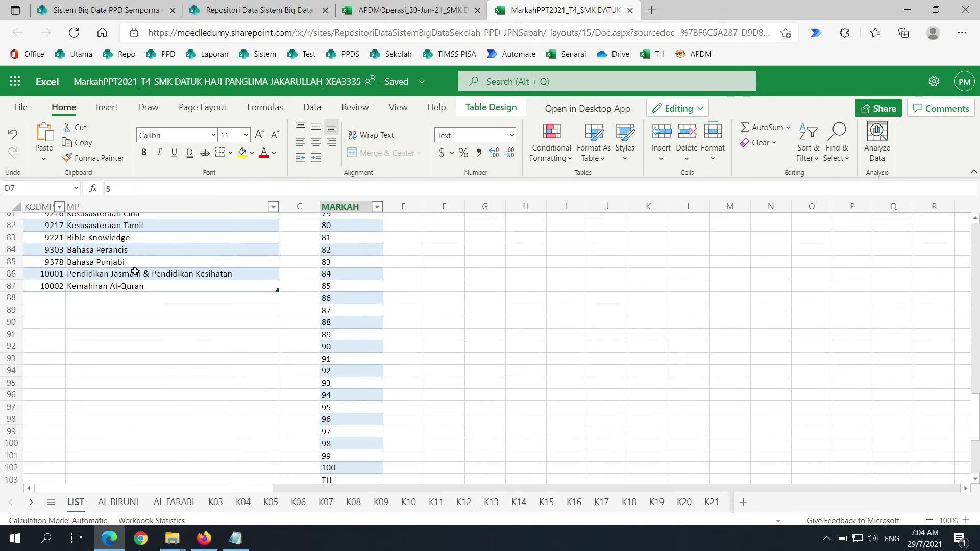
drag(152, 275, 155, 281)
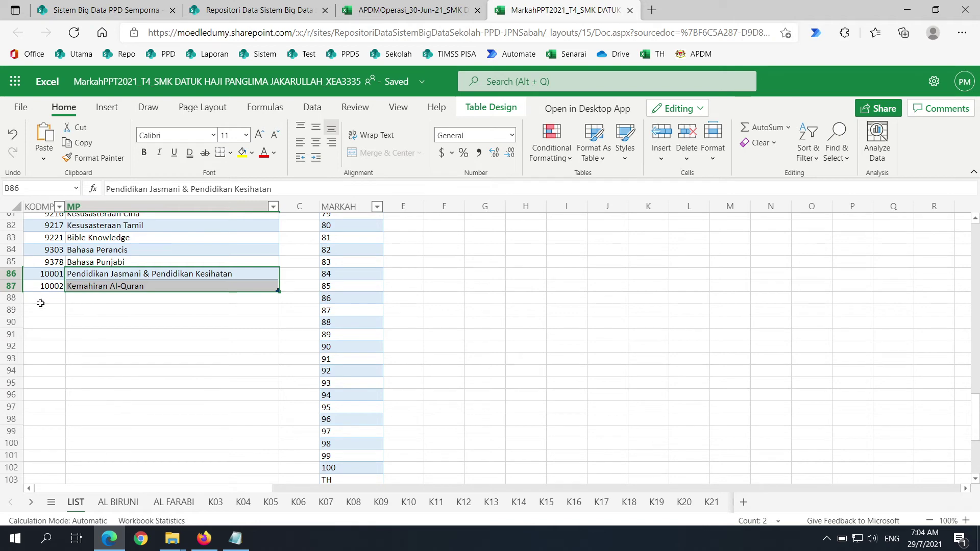
click(102, 296)
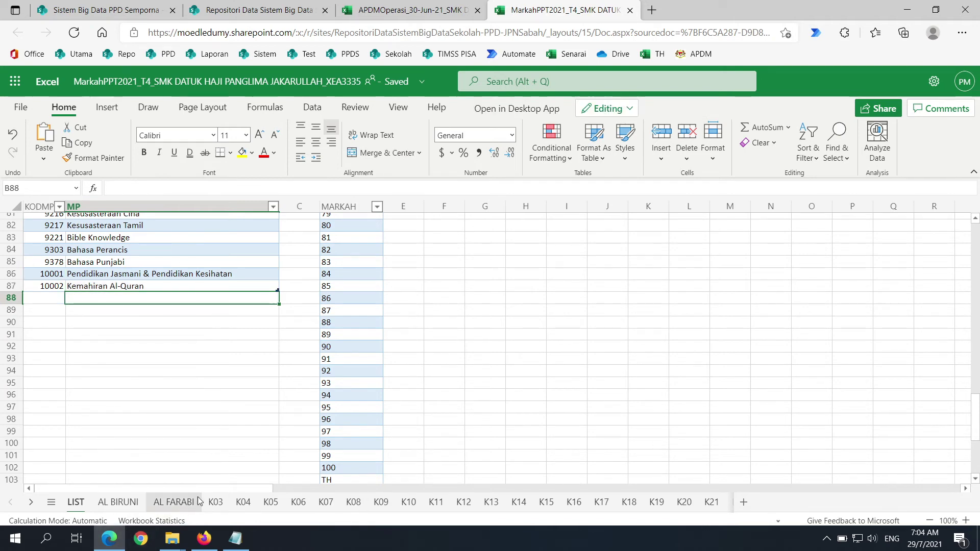
click(168, 503)
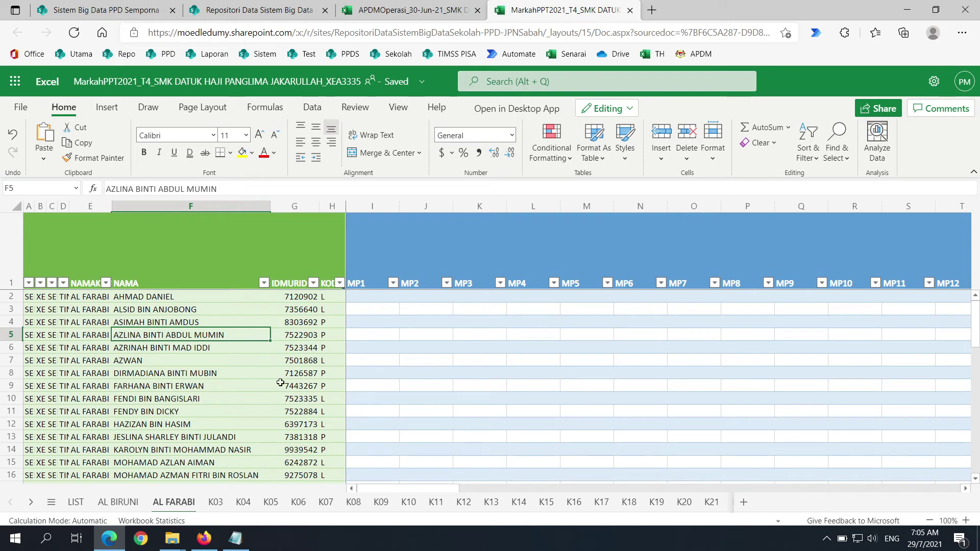
click(118, 502)
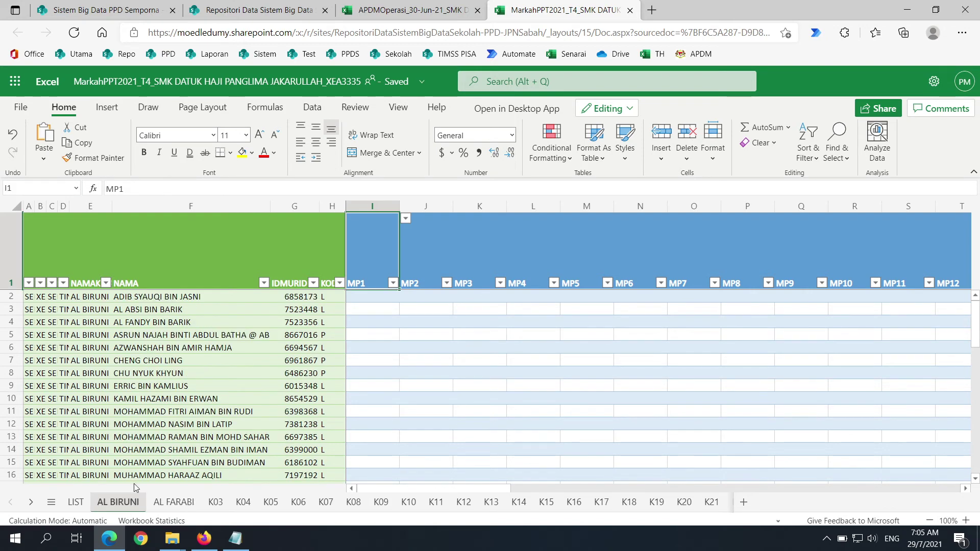
Set the MP1, MP2 and MP3 headers on the AL BIRUNI sheet to Bahasa Melayu, Bahasa Inggeris and Pendidikan Islam.
click(407, 220)
click(378, 300)
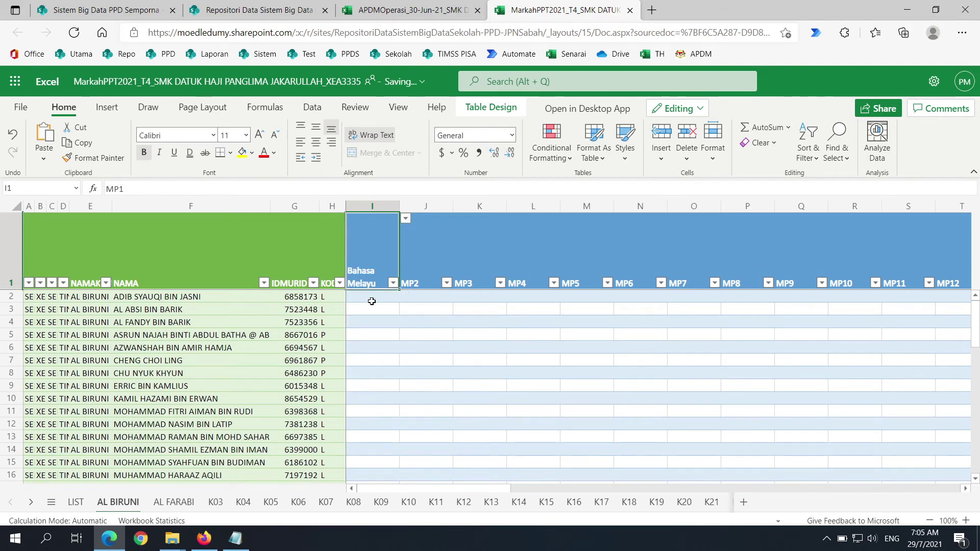
click(420, 262)
click(460, 219)
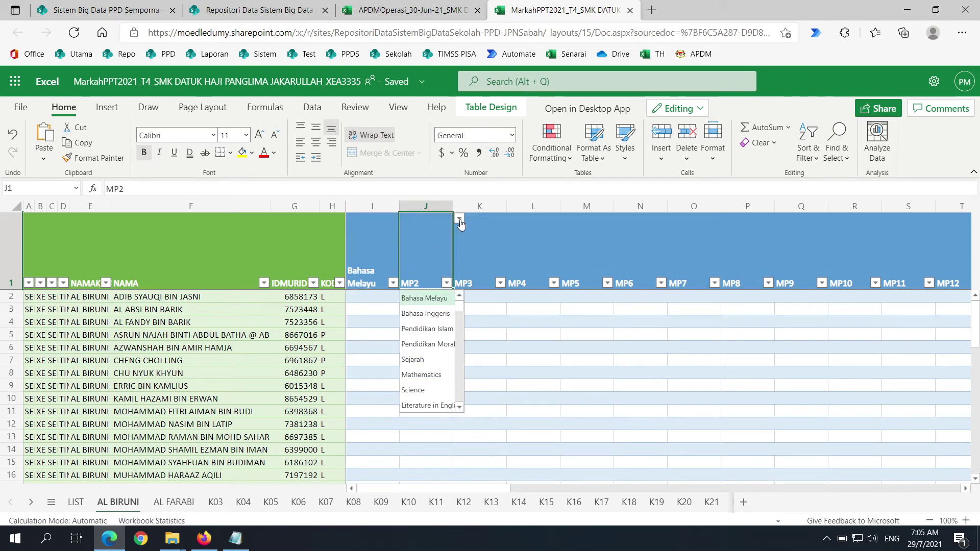
click(440, 315)
click(465, 258)
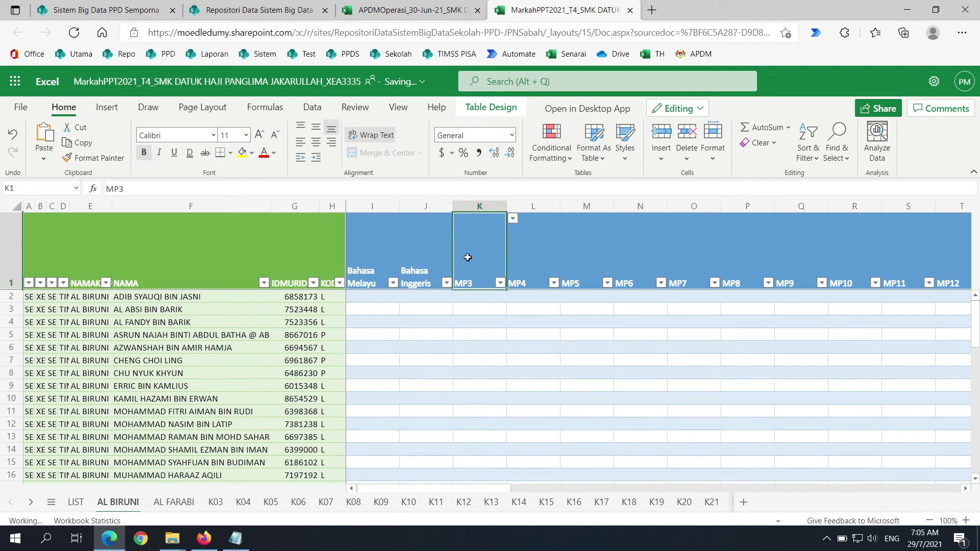
click(513, 219)
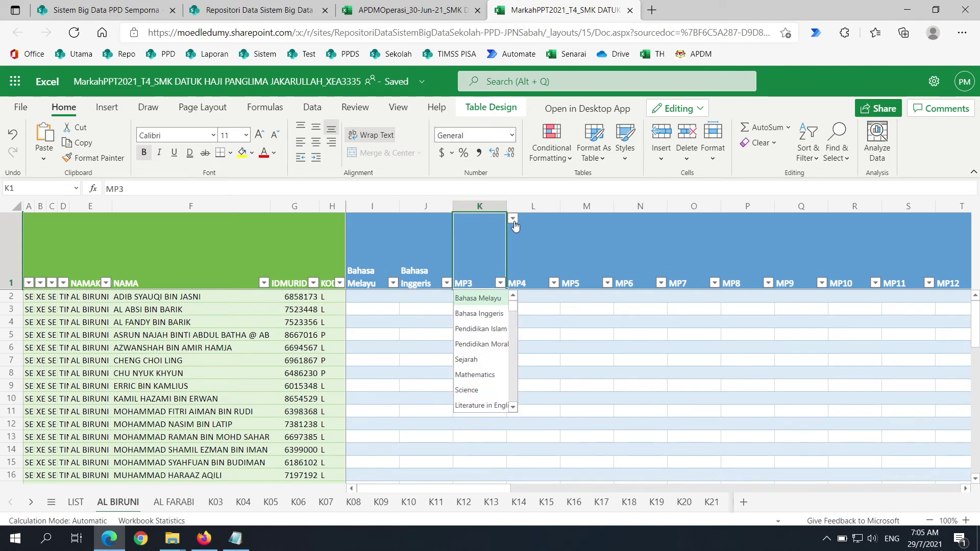
click(482, 330)
Set the MP4, MP5 and MP6 headers on the AL BIRUNI sheet to Pendidikan Moral, Sejarah and Mathematics.
click(529, 265)
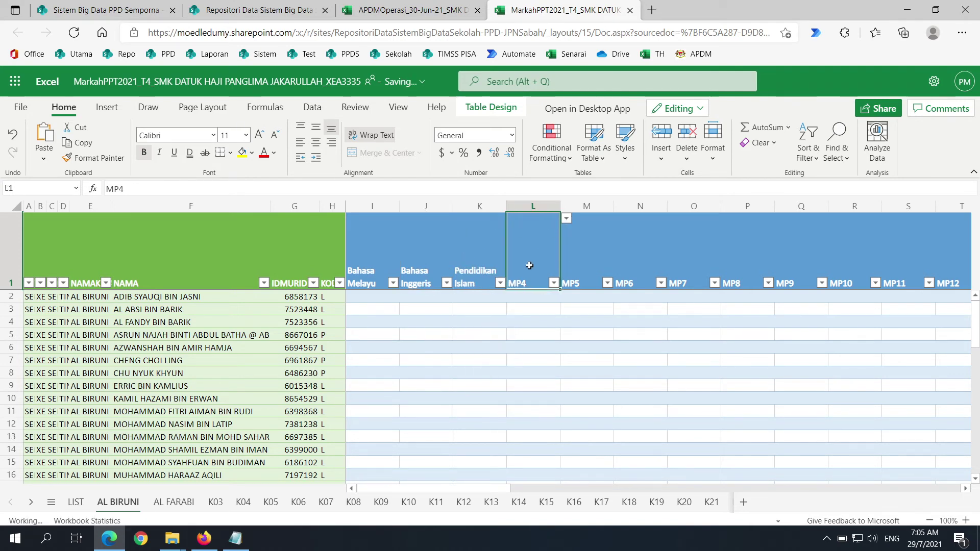
click(567, 220)
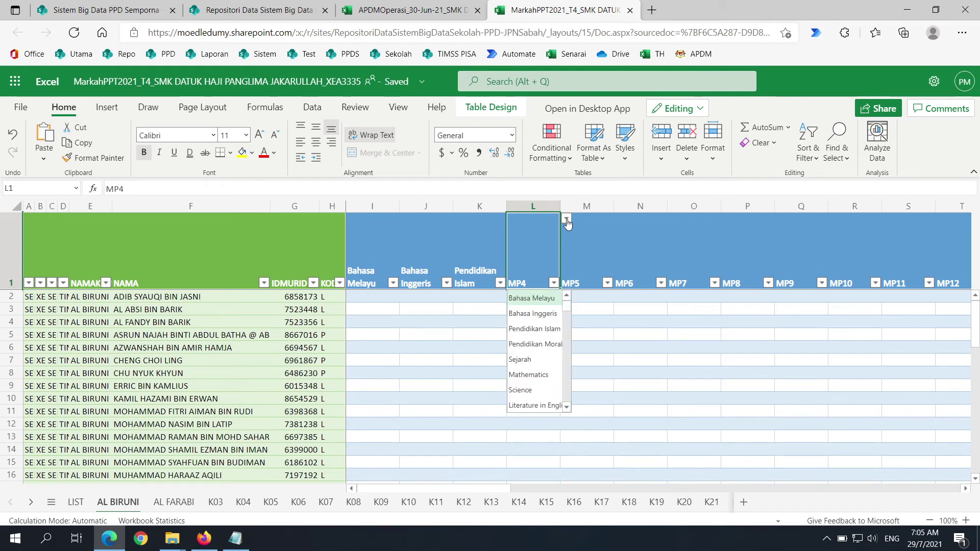
click(545, 347)
click(589, 271)
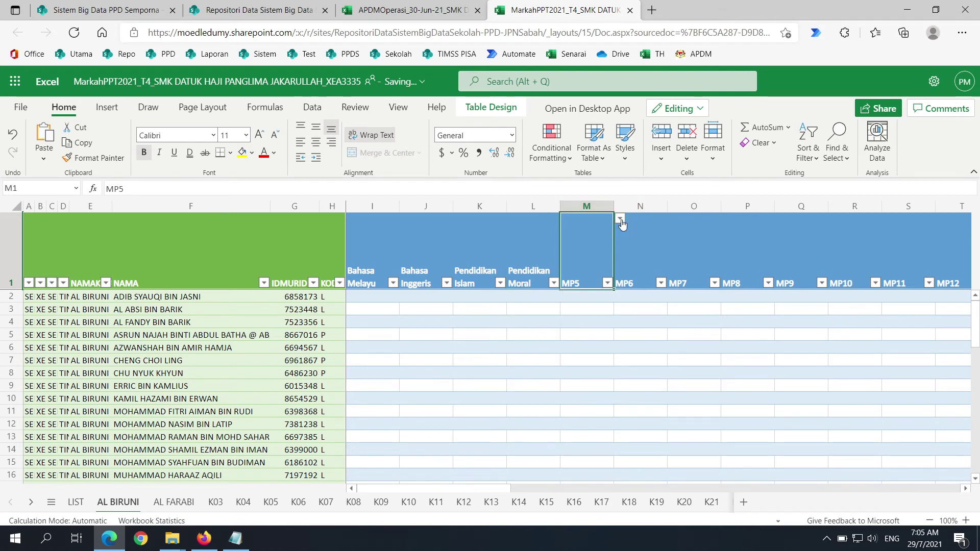
click(619, 219)
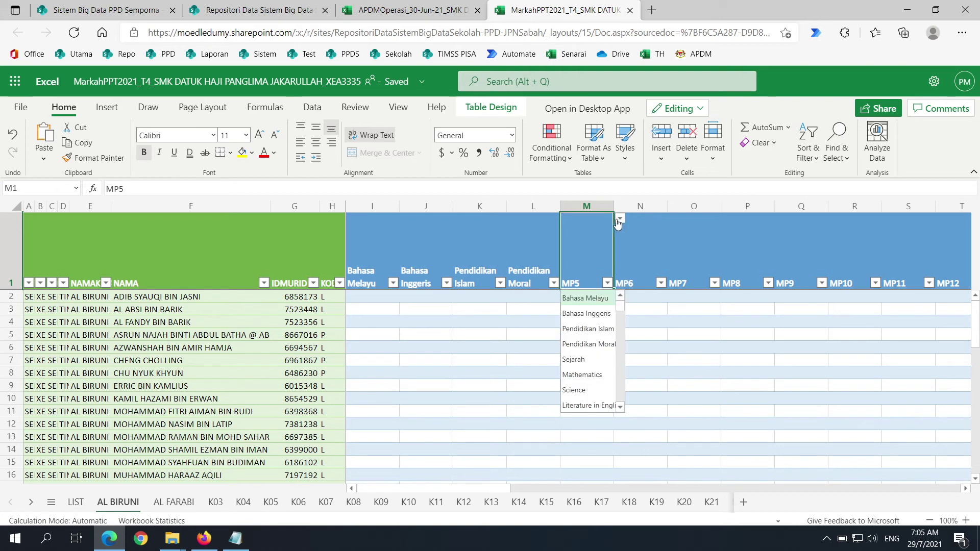
click(585, 364)
click(633, 266)
click(674, 220)
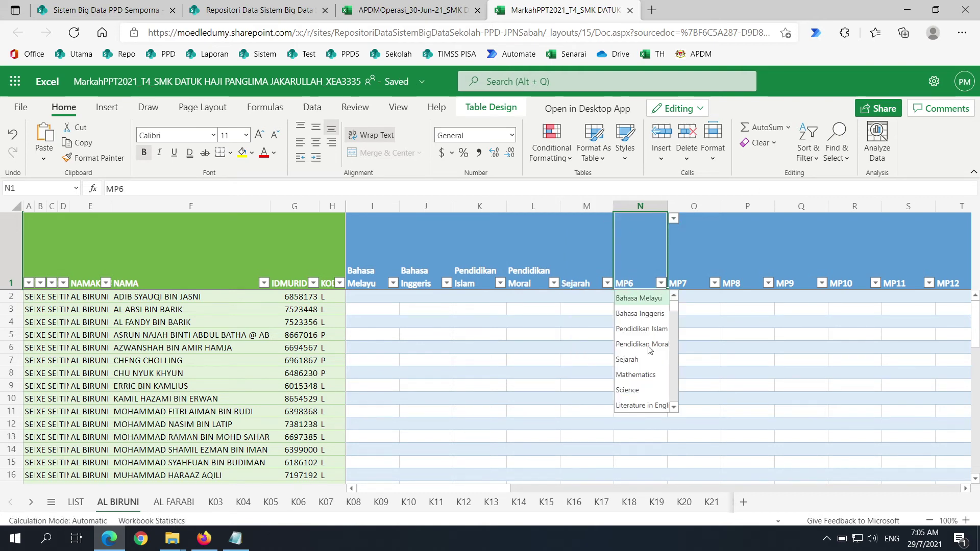
click(637, 376)
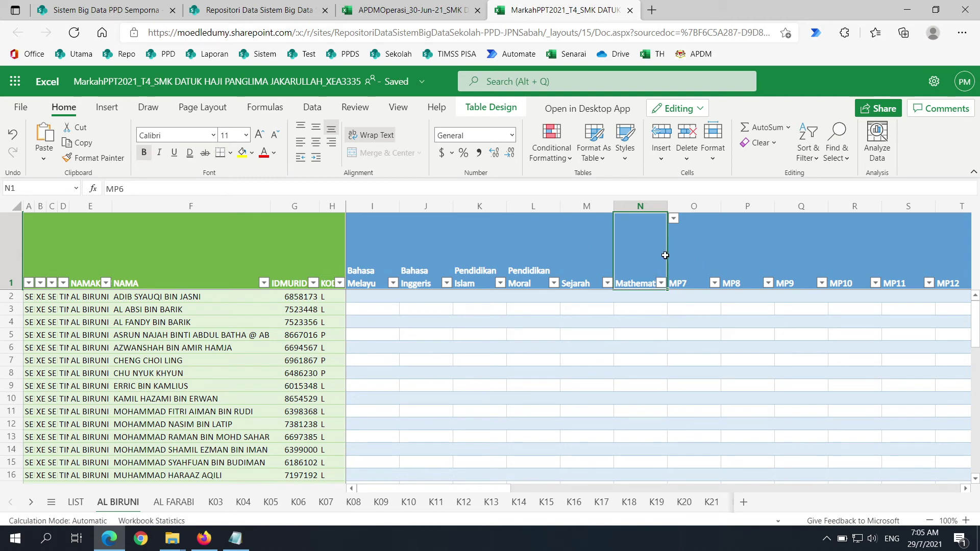
Review the AL BIRUNI sheet's remaining subject columns from MP7 onward and its chosen subject headers from Bahasa Melayu to Mathematics.
click(707, 241)
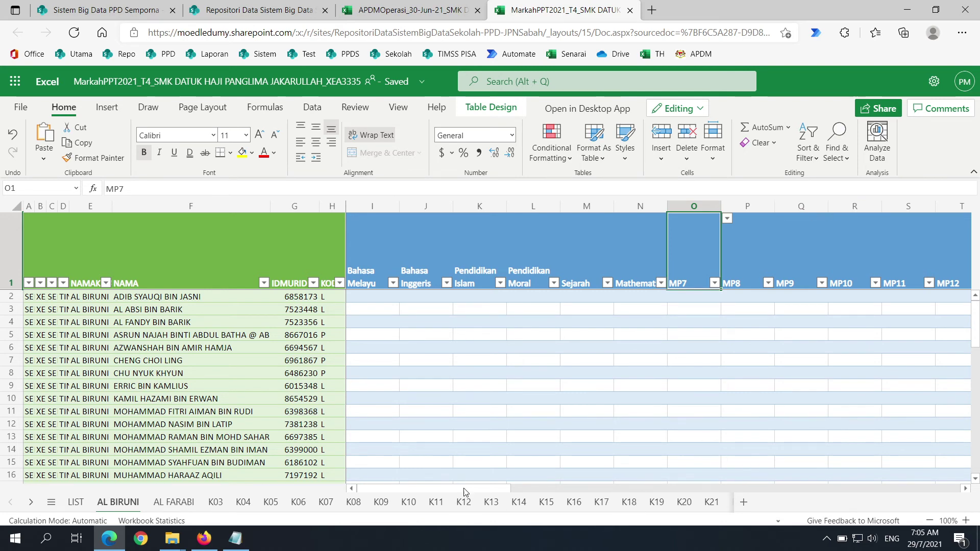
drag(465, 492, 309, 513)
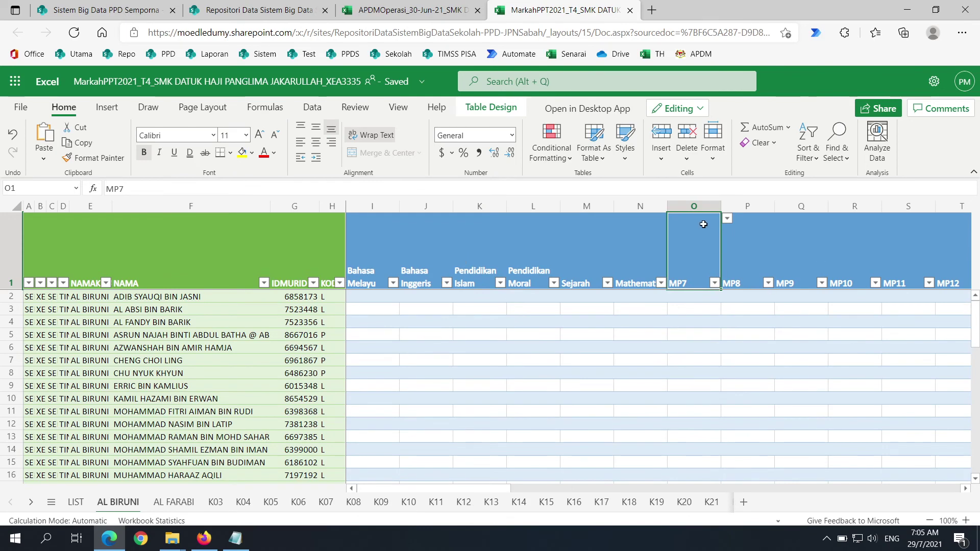
drag(516, 490, 534, 494)
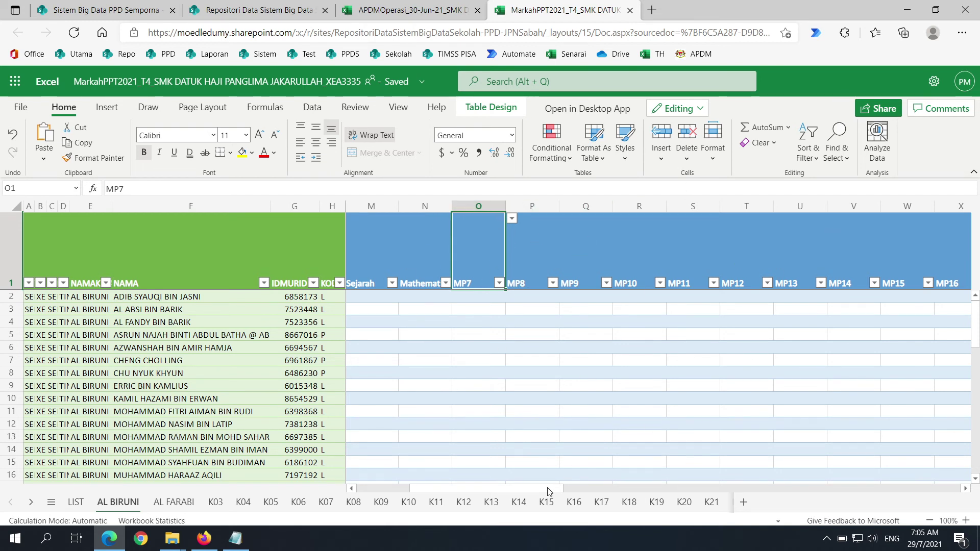
drag(548, 491, 297, 501)
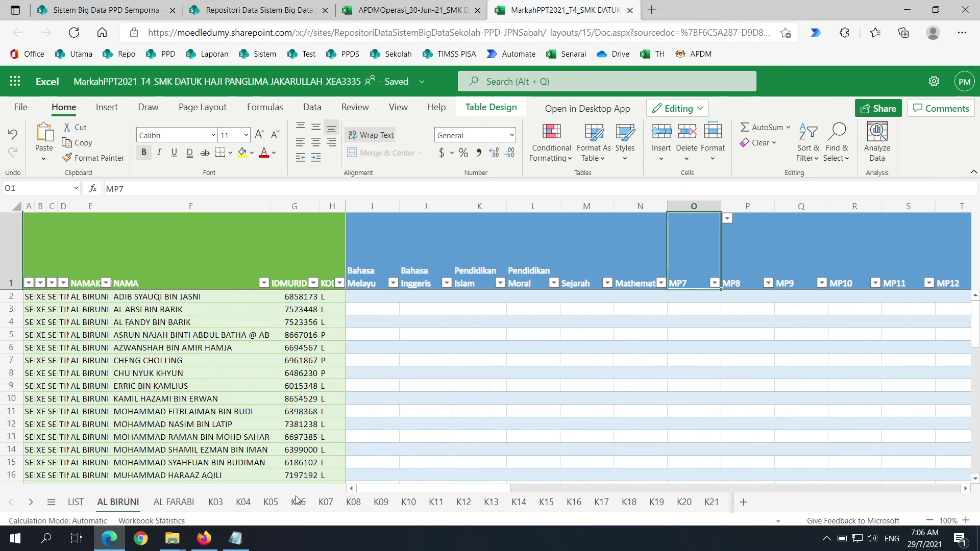
click(365, 284)
click(443, 271)
click(488, 264)
click(539, 265)
click(595, 270)
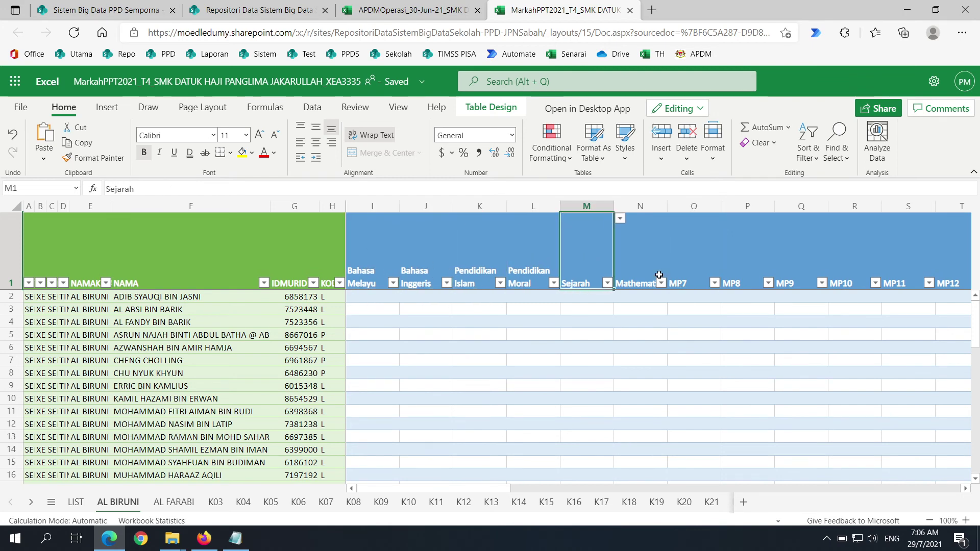
click(647, 270)
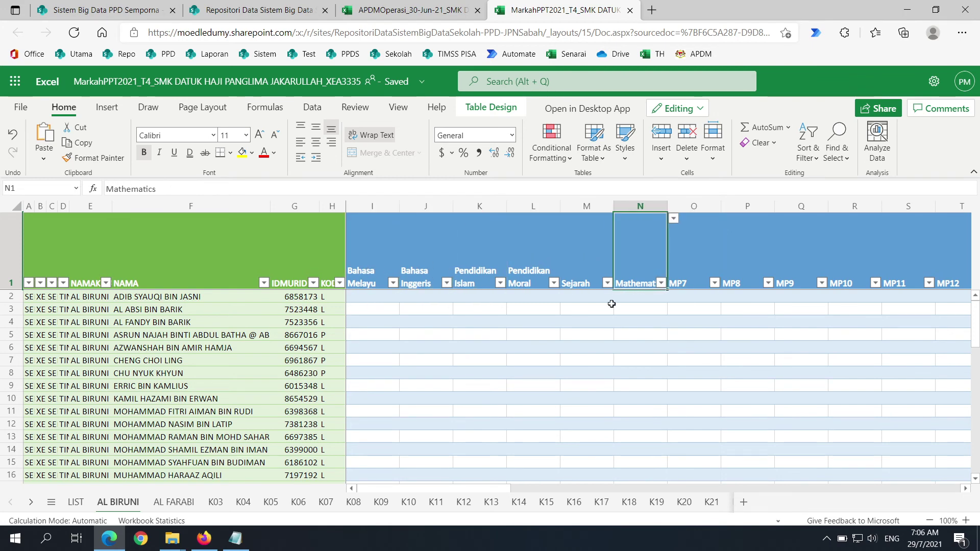
Compare the AL BIRUNI and AL FARABI sheets, checking the AL FARABI student list and its first mark cell, I2.
click(173, 503)
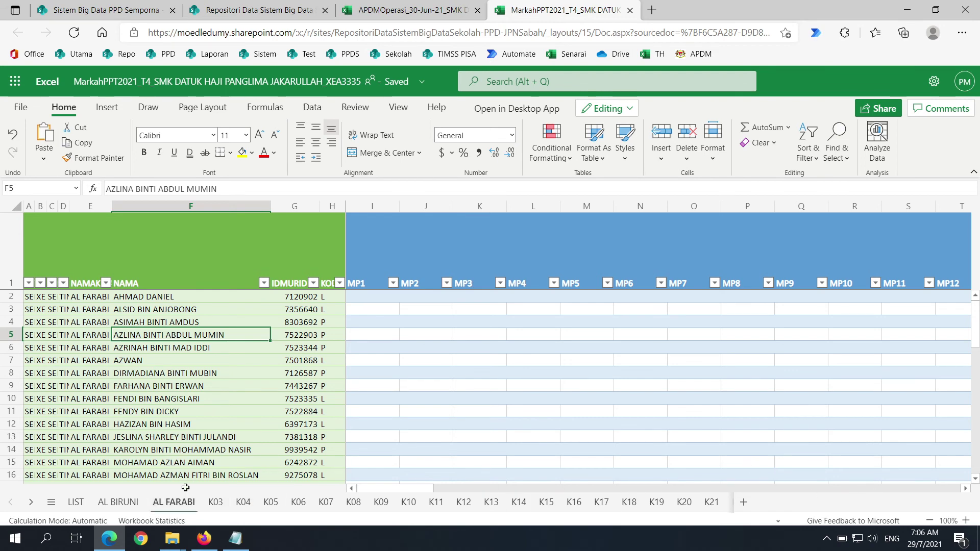
click(113, 502)
click(179, 505)
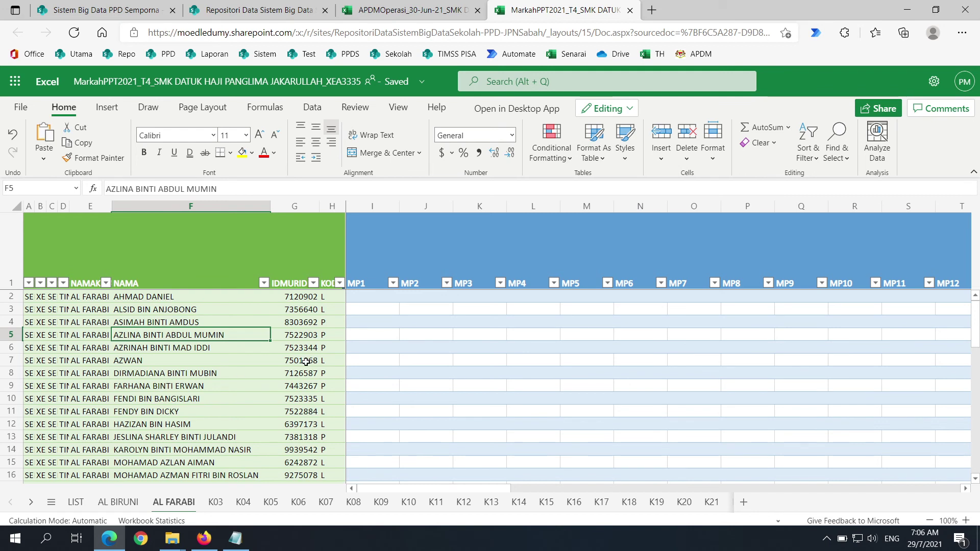
click(375, 298)
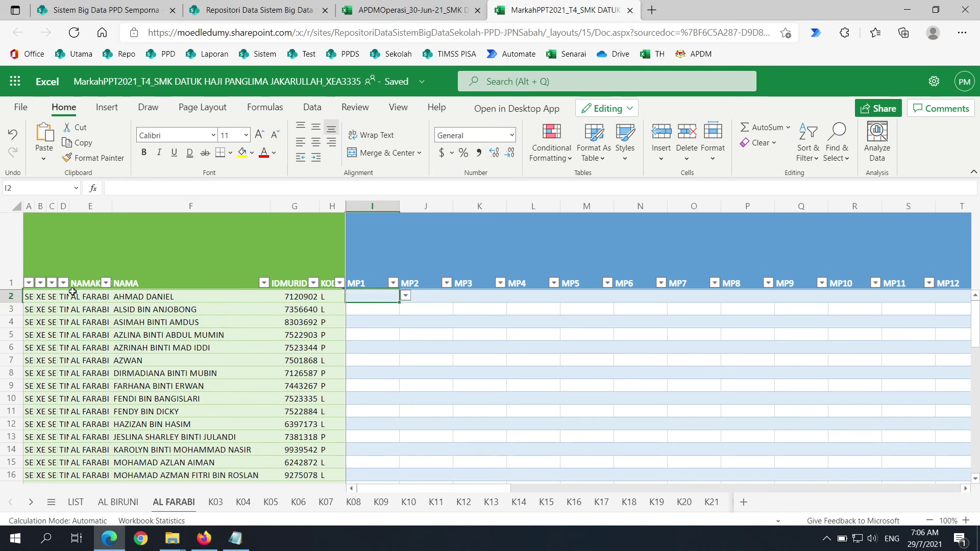
Check the task list for each role in PSPT.txt in Notepad, and return to the workbook.
click(235, 539)
drag(378, 58, 580, 208)
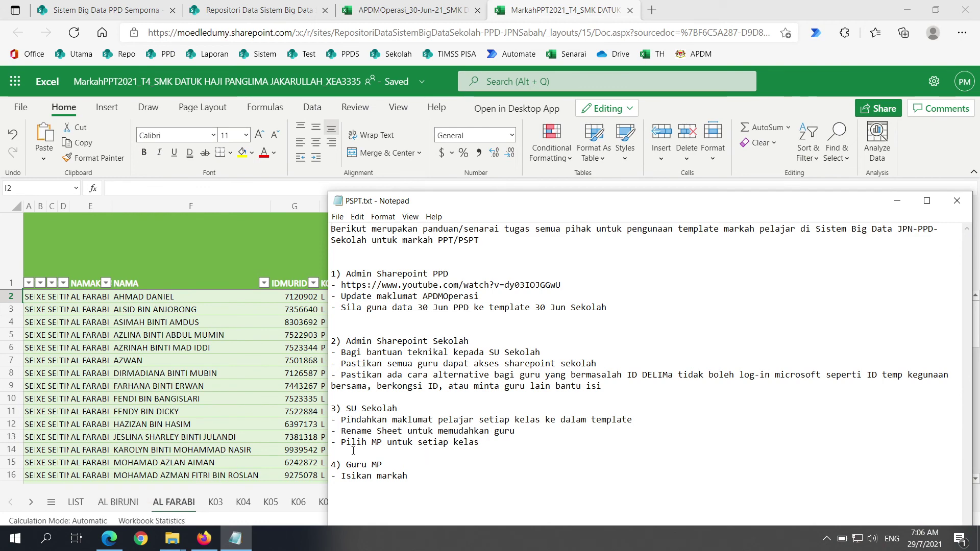
click(898, 201)
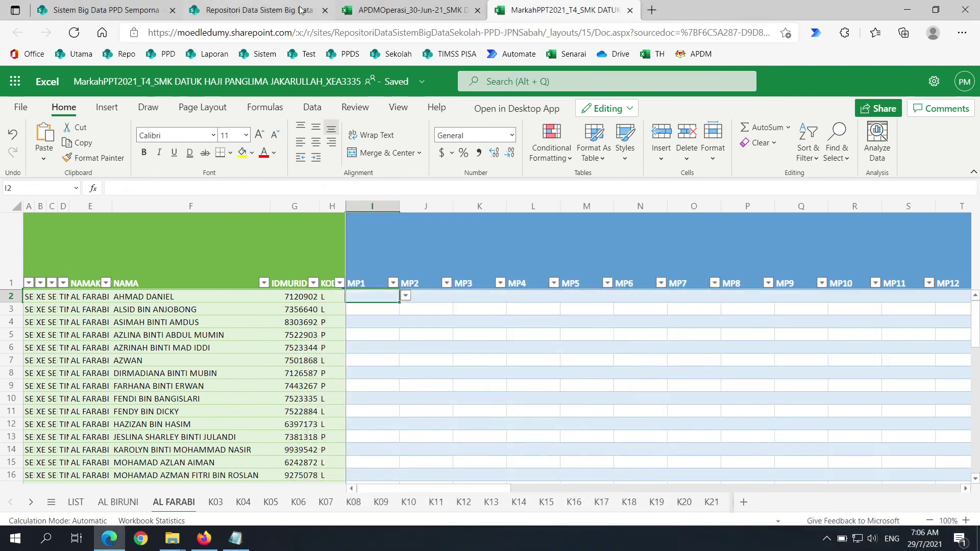
Switch to the SharePoint repository and open the school's MarkahPelajar folder to view the MarkahPPT2021 workbooks.
click(373, 9)
click(259, 9)
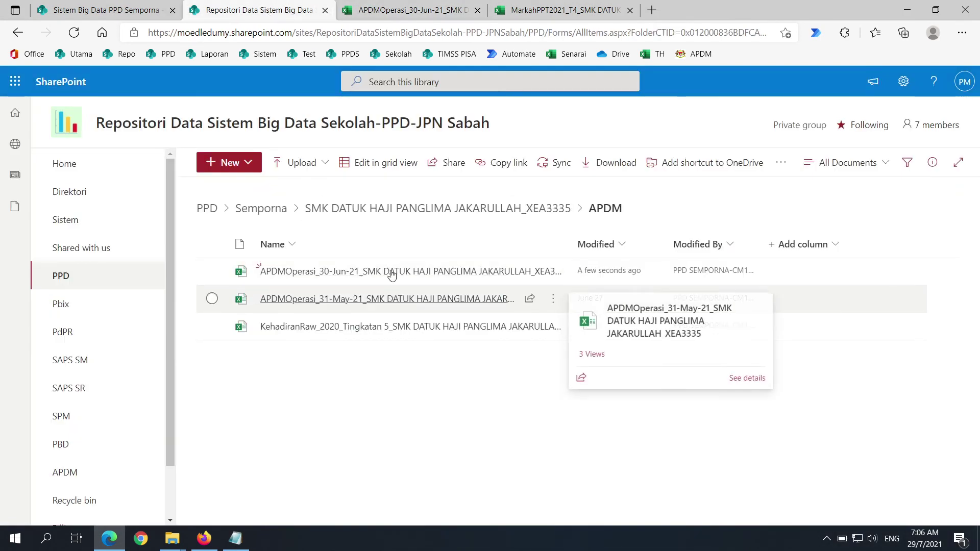
click(348, 213)
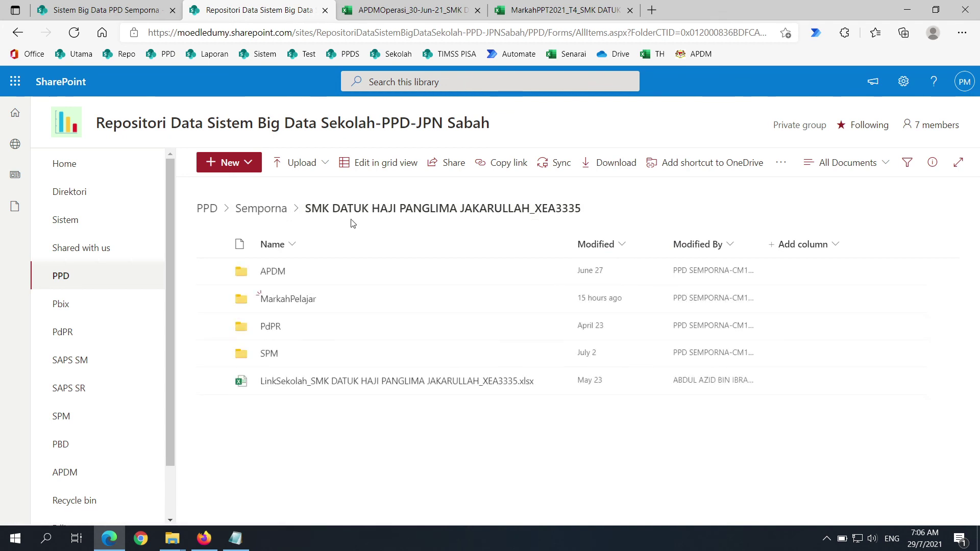
click(289, 300)
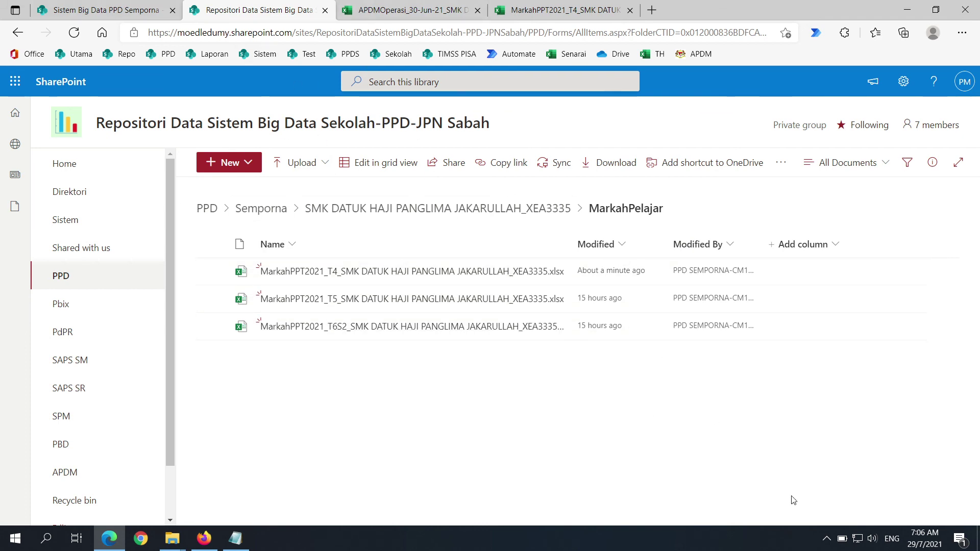
click(827, 539)
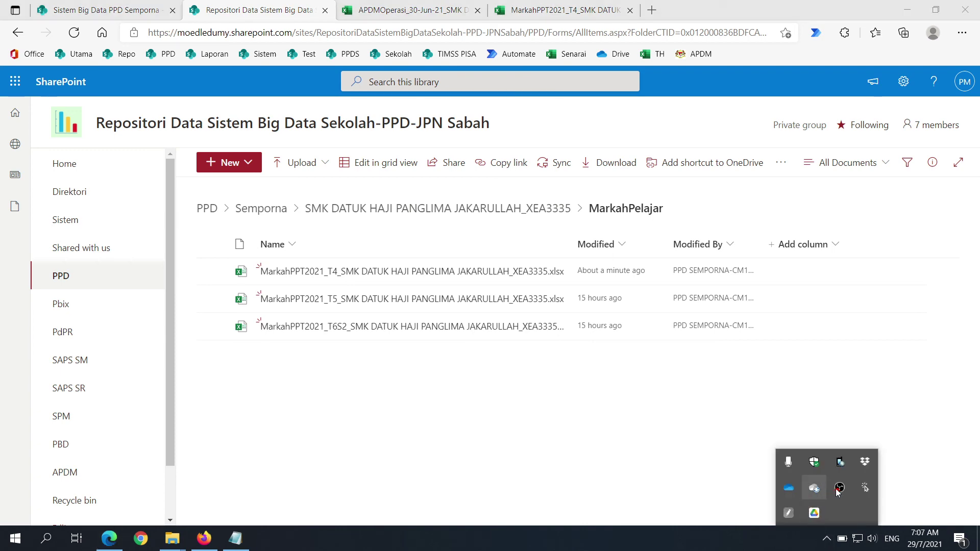